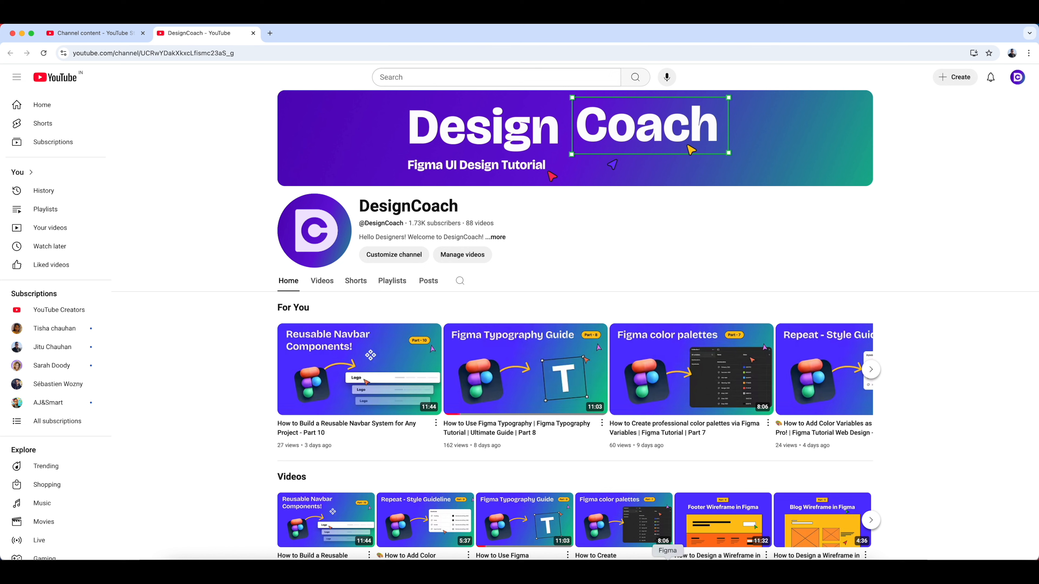
# - Switch to Figma and inspect the existing header component in the components frame
pyautogui.click(777, 573)
pyautogui.hscroll(-3, 539, 219)
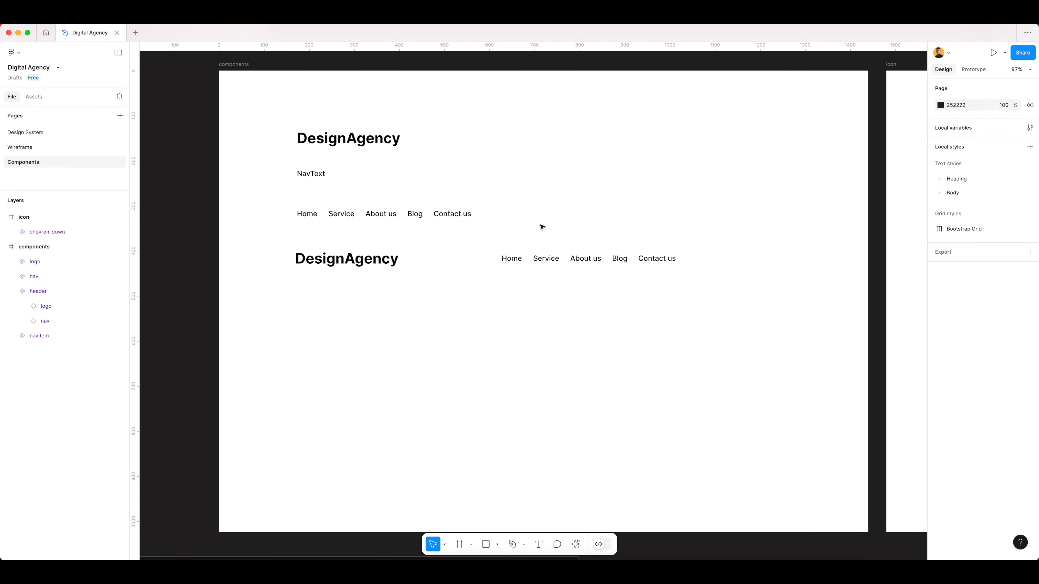
pyautogui.click(547, 266)
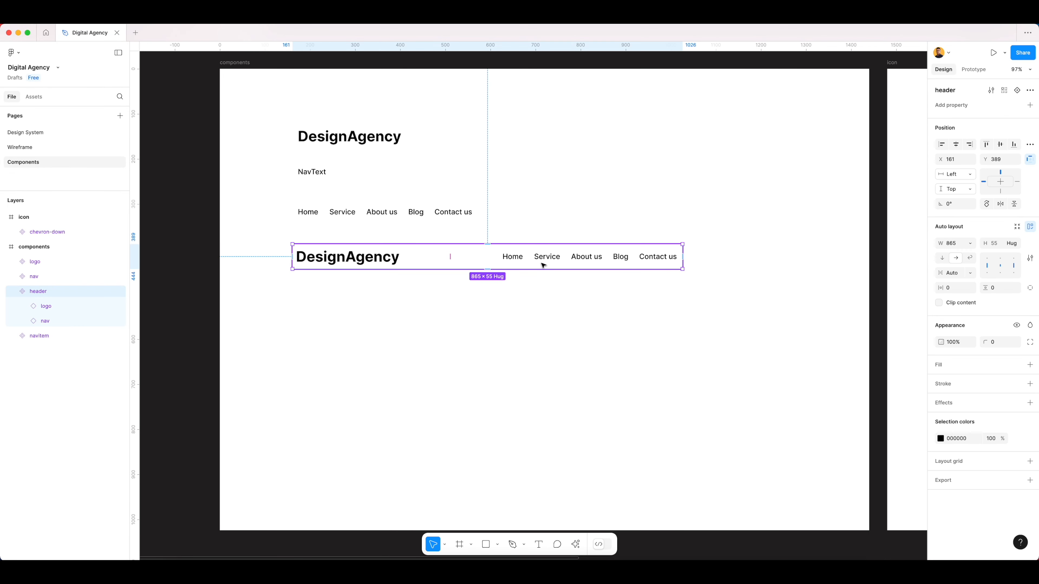
pyautogui.click(550, 299)
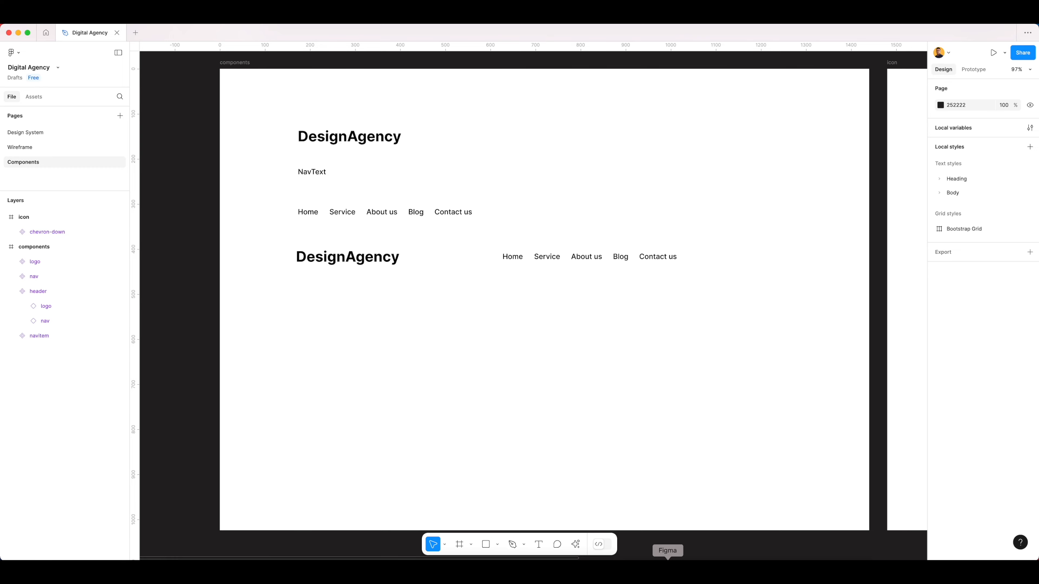
# - Switch to Chrome and open the Tabler icons site (tabler.io/icons) in a new tab
pyautogui.click(693, 572)
pyautogui.press('super+t')
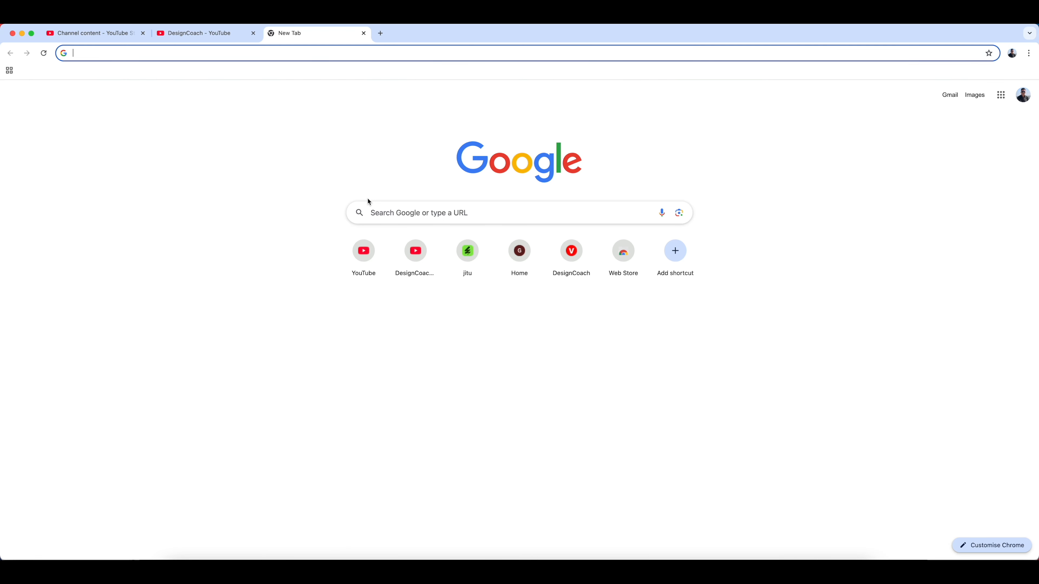
pyautogui.write('table')
pyautogui.press('Return')
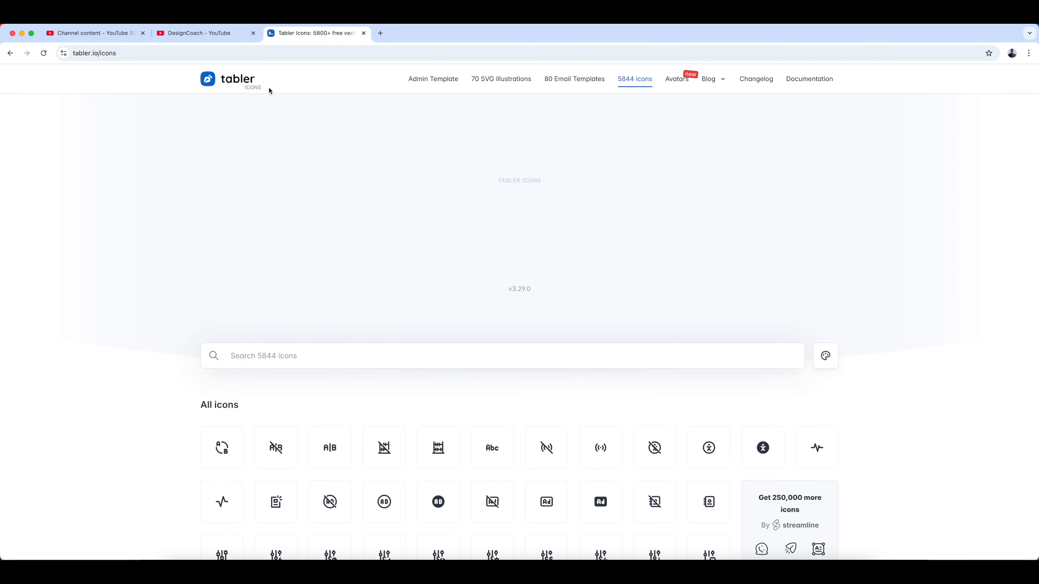
# - Customize the Tabler icons to size 32 and stroke 1.5
pyautogui.click(825, 355)
pyautogui.scroll(-3, 266, 367)
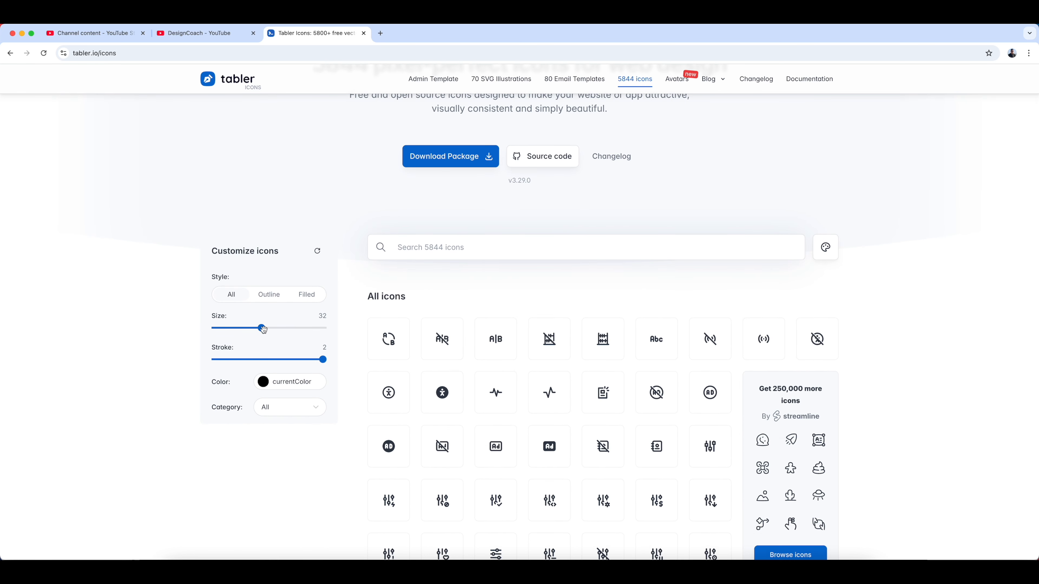
pyautogui.moveTo(253, 329); pyautogui.dragTo(260, 330)
pyautogui.moveTo(322, 359); pyautogui.dragTo(279, 360)
# - Search the icons for "menu" and copy the three-line menu-2 icon
pyautogui.click(475, 250)
pyautogui.write('menu')
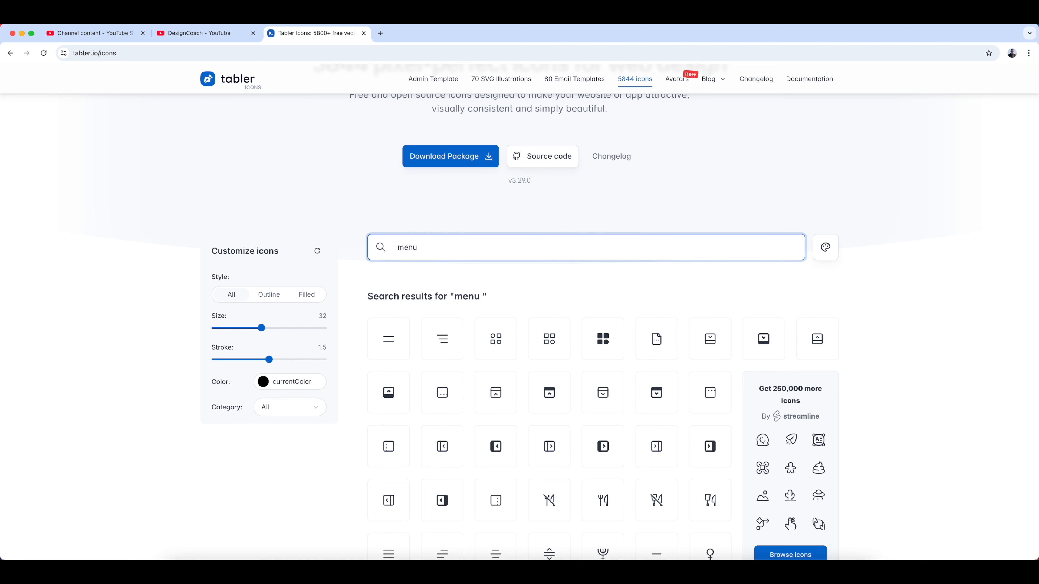
pyautogui.scroll(-4, 673, 285)
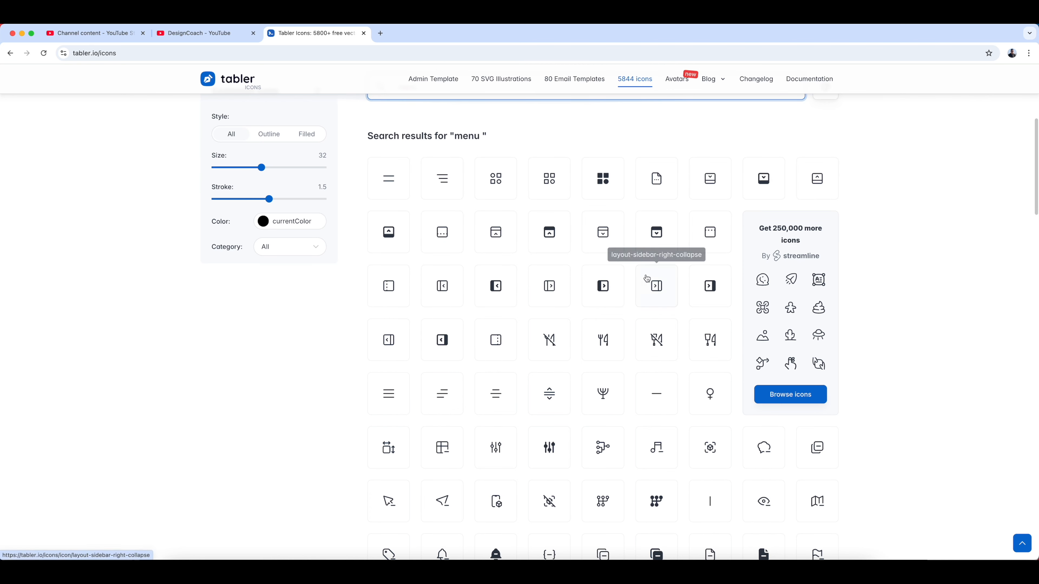
pyautogui.click(390, 394)
pyautogui.click(656, 335)
# - Switch to Figma and paste the copied menu icon into the icon frame near the chevron
pyautogui.click(667, 559)
pyautogui.hscroll(10, 526, 320)
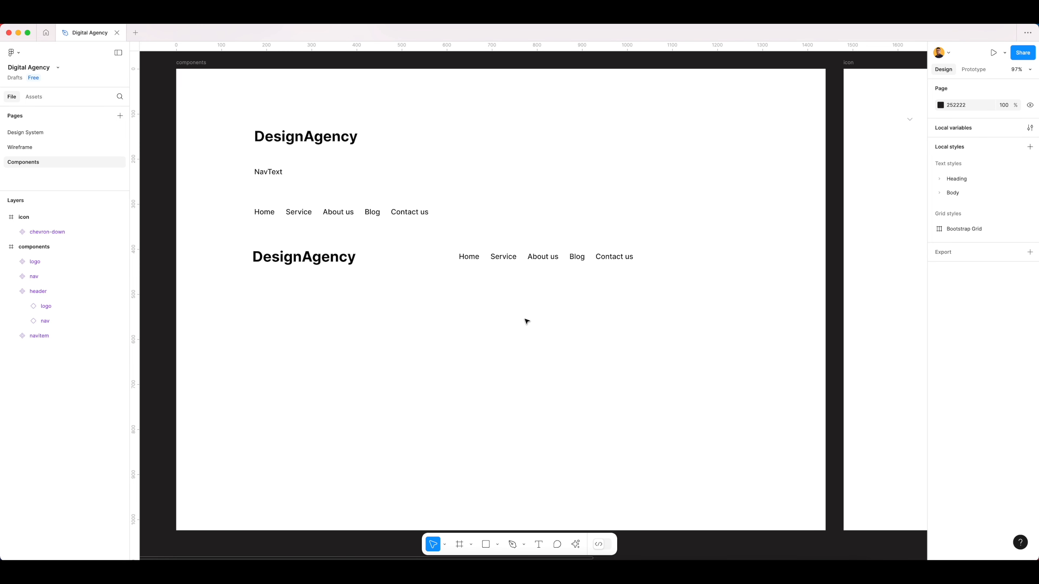
pyautogui.scroll(5, 545, 111)
pyautogui.moveTo(599, 168); pyautogui.dragTo(520, 255)
pyautogui.press('cmd+v')
pyautogui.click(514, 309)
pyautogui.click(536, 314)
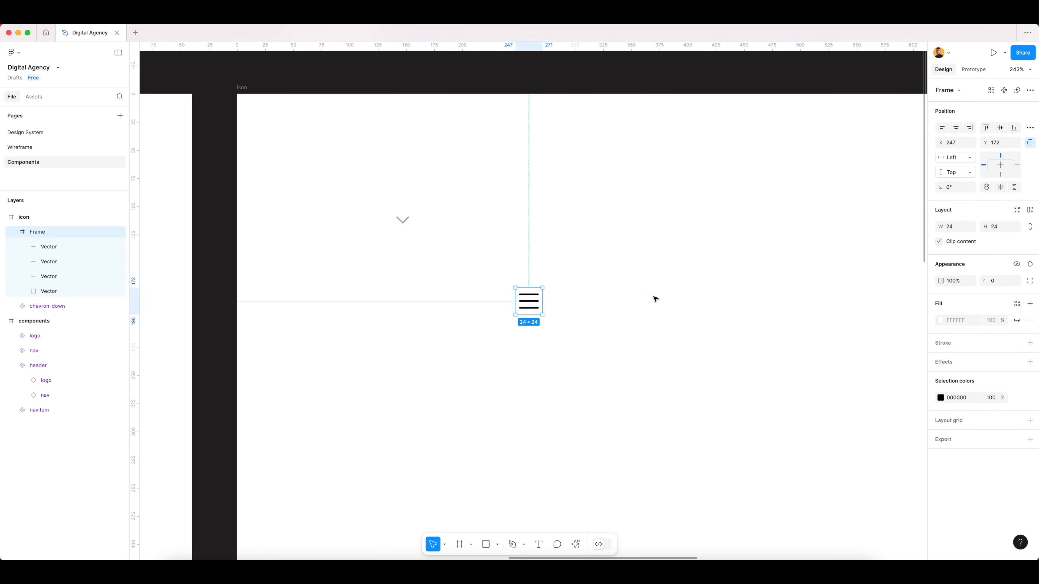
# - Rename the pasted icon frame as menu-2 and turn it into a component
pyautogui.press('super+r')
pyautogui.write('menu-2')
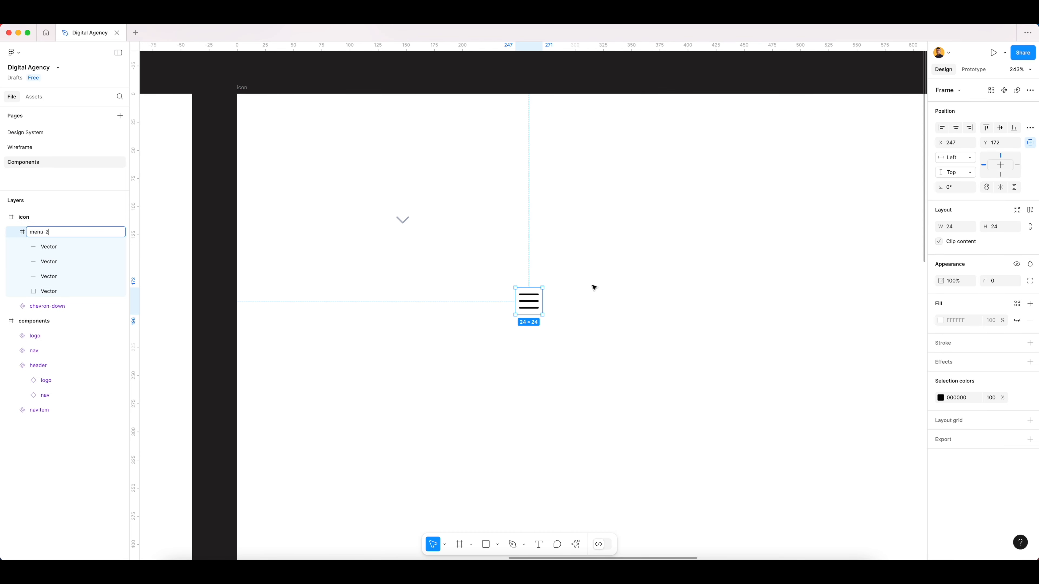
pyautogui.click(557, 306)
pyautogui.click(528, 304)
pyautogui.rightClick(529, 304)
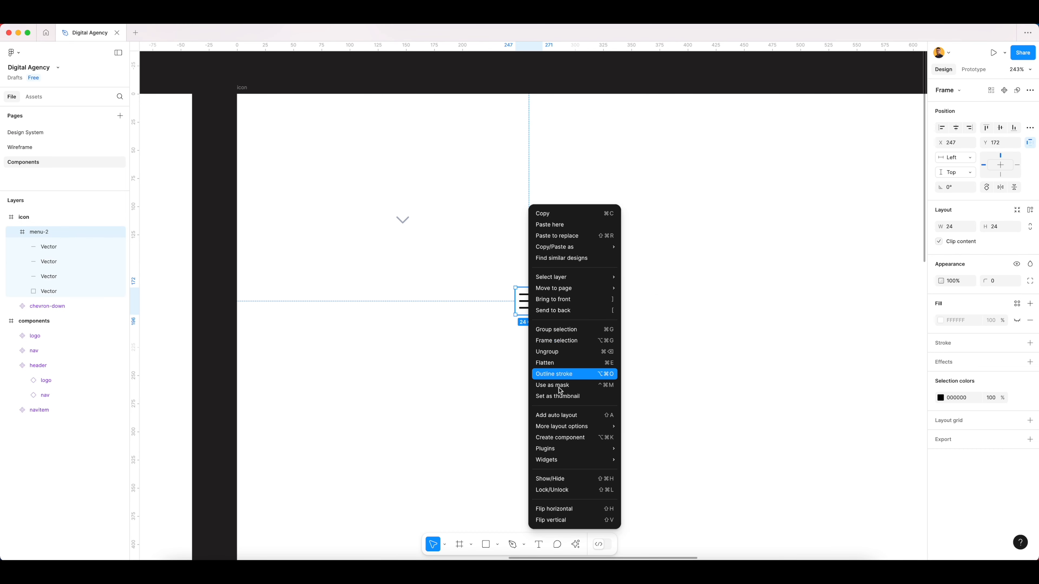
pyautogui.click(559, 437)
pyautogui.click(600, 342)
# - Duplicate the header component as an instance below the original in the components frame
pyautogui.scroll(-10, 630, 329)
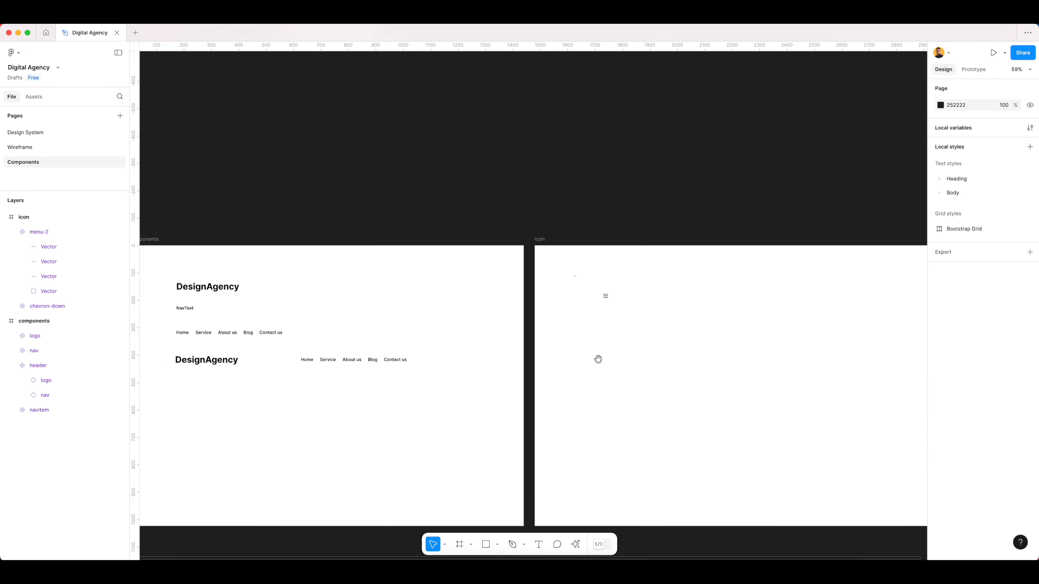
pyautogui.moveTo(597, 359); pyautogui.dragTo(660, 321)
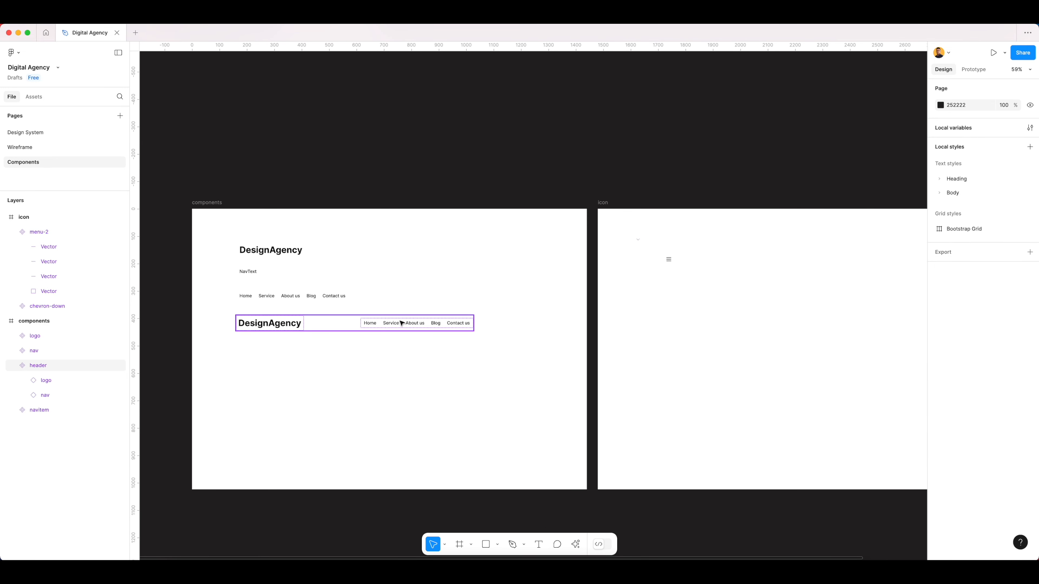
pyautogui.click(385, 327)
pyautogui.moveTo(353, 327); pyautogui.dragTo(356, 383)
pyautogui.scroll(8, 356, 383)
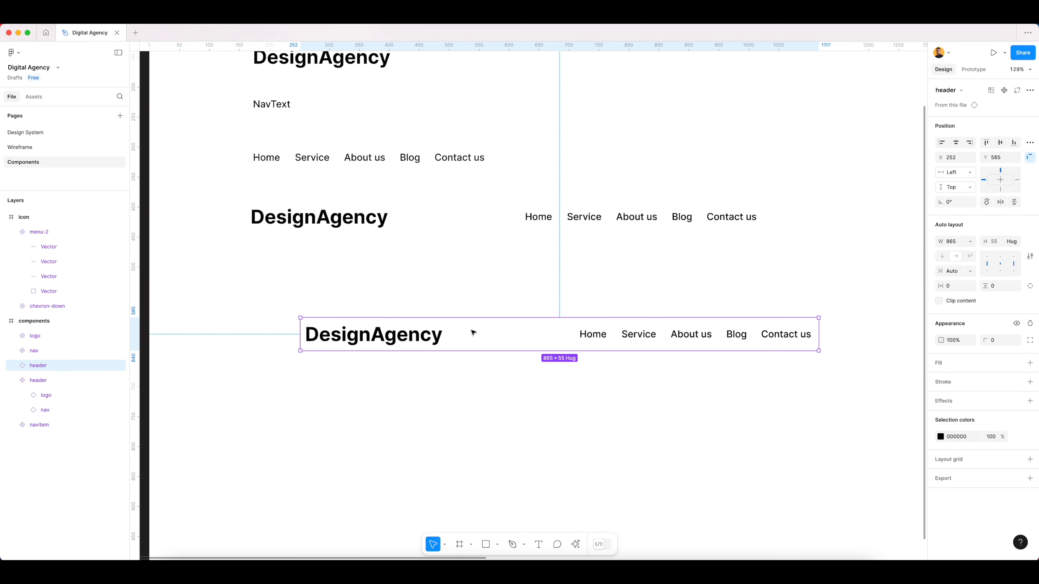
# - Detach the duplicated header from its main component
pyautogui.rightClick(469, 331)
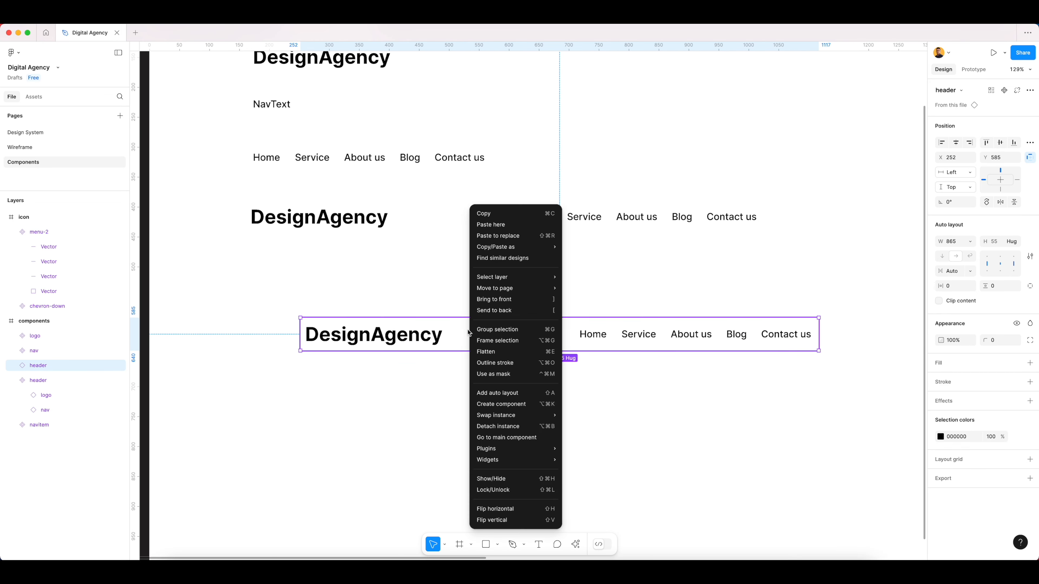
pyautogui.click(481, 425)
pyautogui.click(491, 399)
pyautogui.click(521, 336)
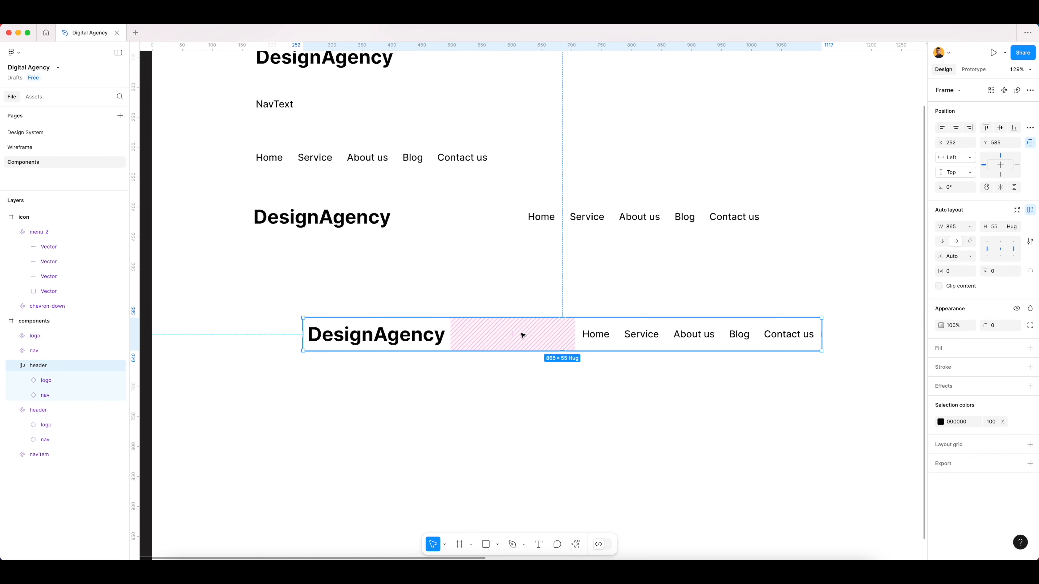
pyautogui.hscroll(5, 519, 336)
pyautogui.click(508, 369)
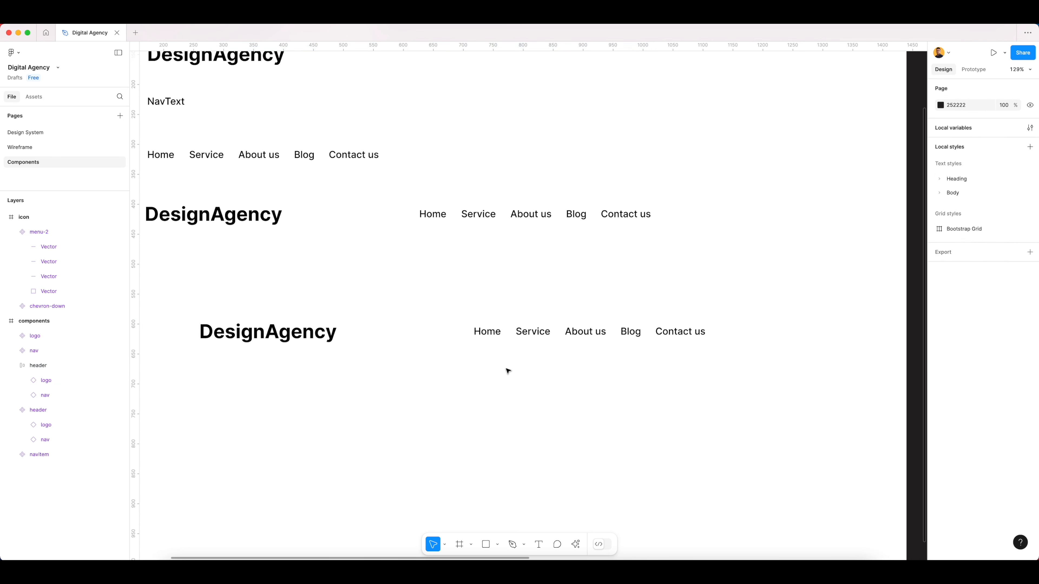
# - Replace the nav links in the detached header with an instance of the menu-2 icon
pyautogui.scroll(-4, 520, 369)
pyautogui.hscroll(3, 591, 328)
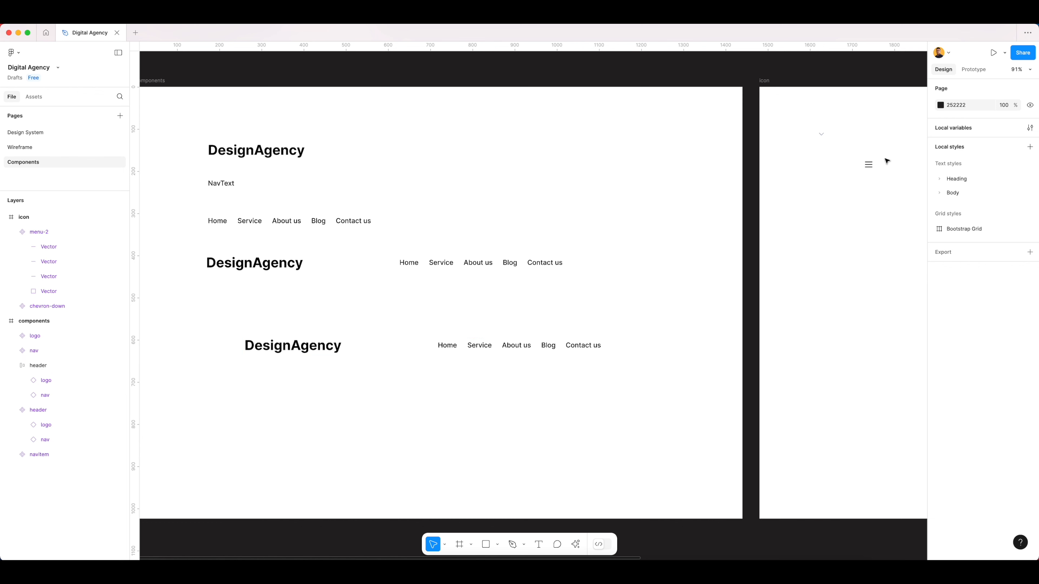
pyautogui.click(868, 166)
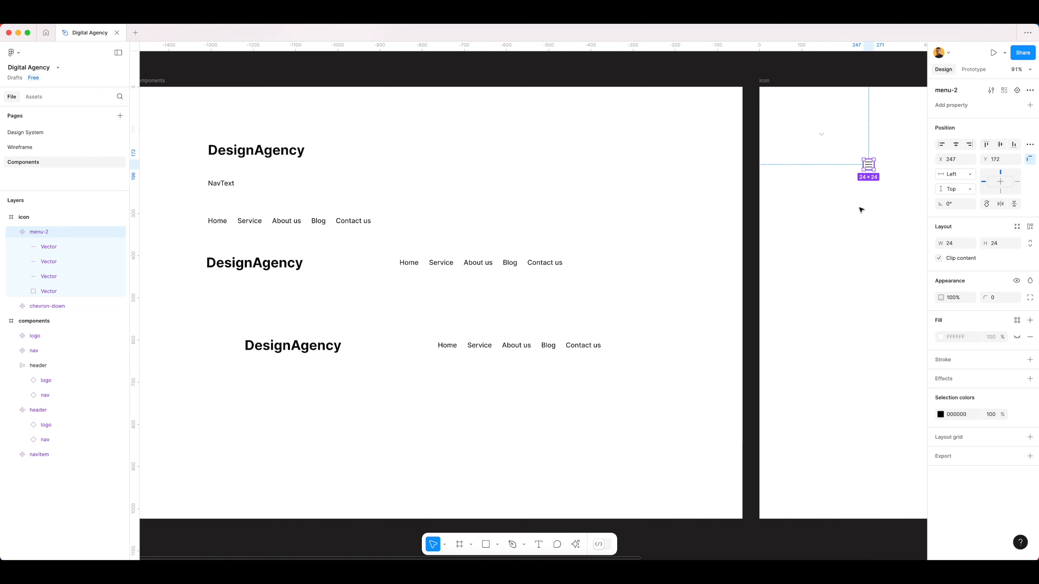
pyautogui.doubleClick(445, 348)
pyautogui.click(393, 348)
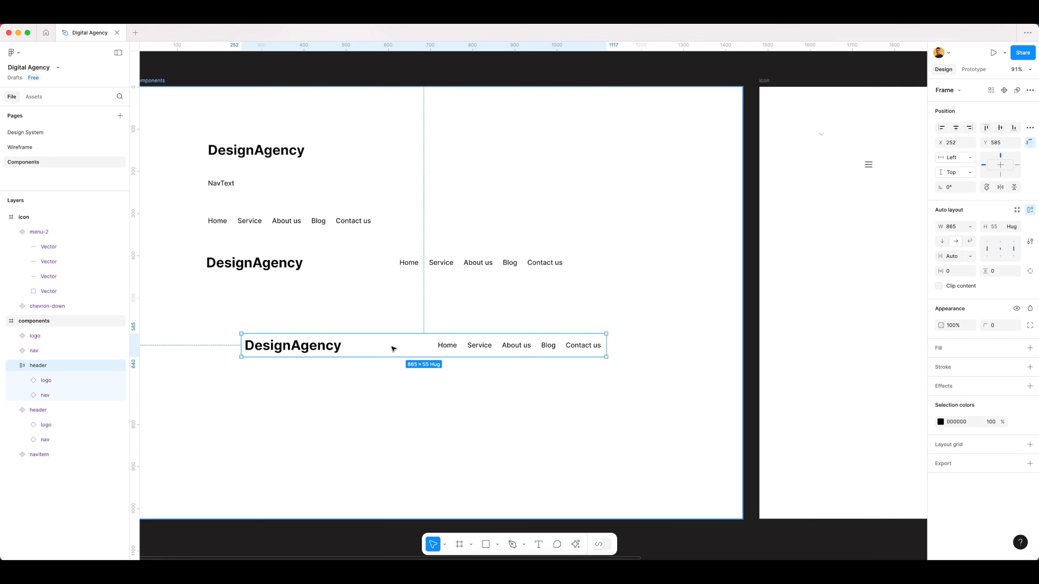
pyautogui.hotkey('ctrl', 'v')
pyautogui.click(442, 348)
pyautogui.press('Delete')
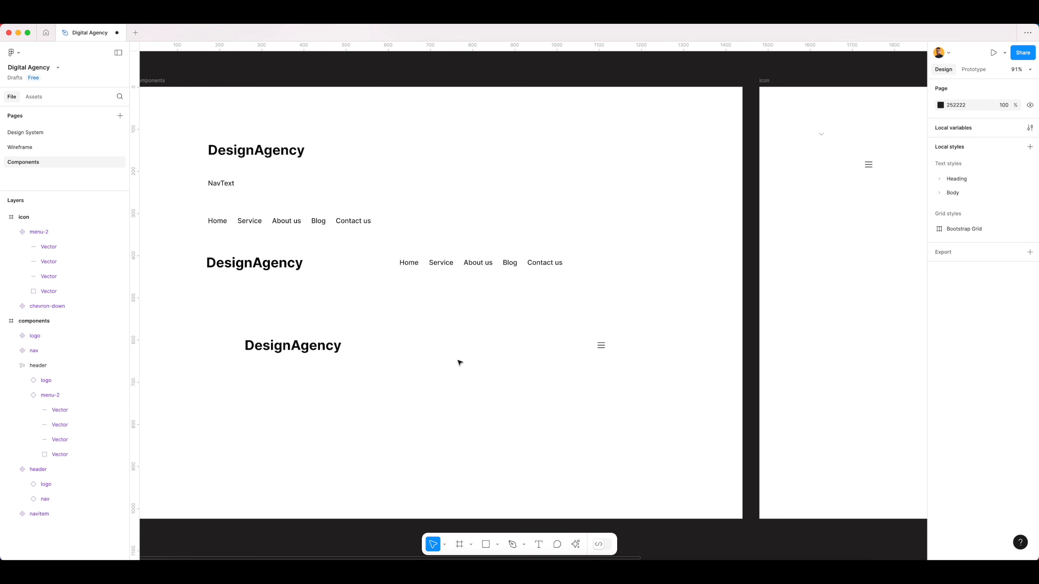
# - Set the width of the detached header with the menu icon to 390
pyautogui.click(319, 355)
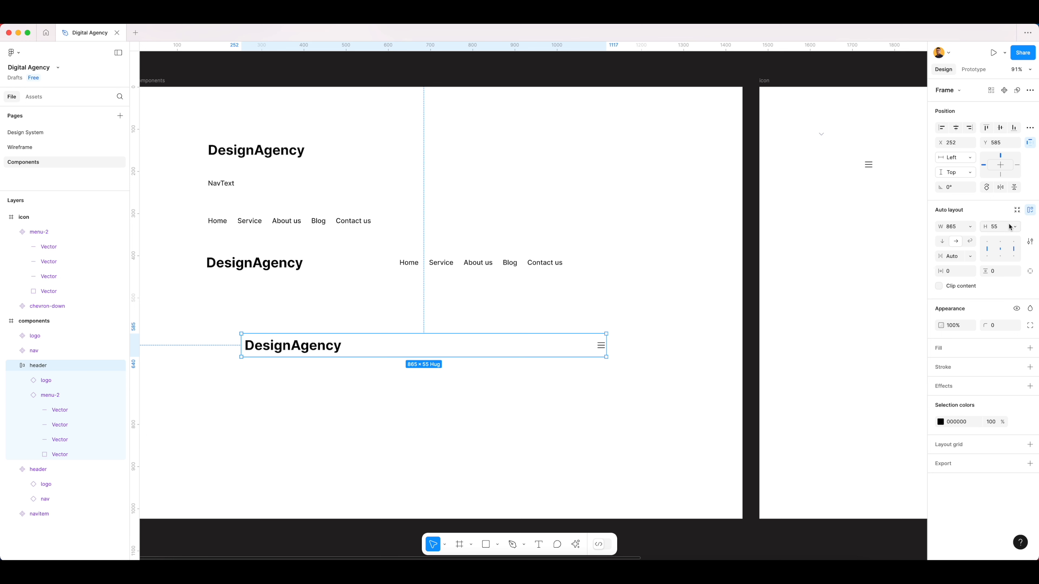
pyautogui.click(958, 227)
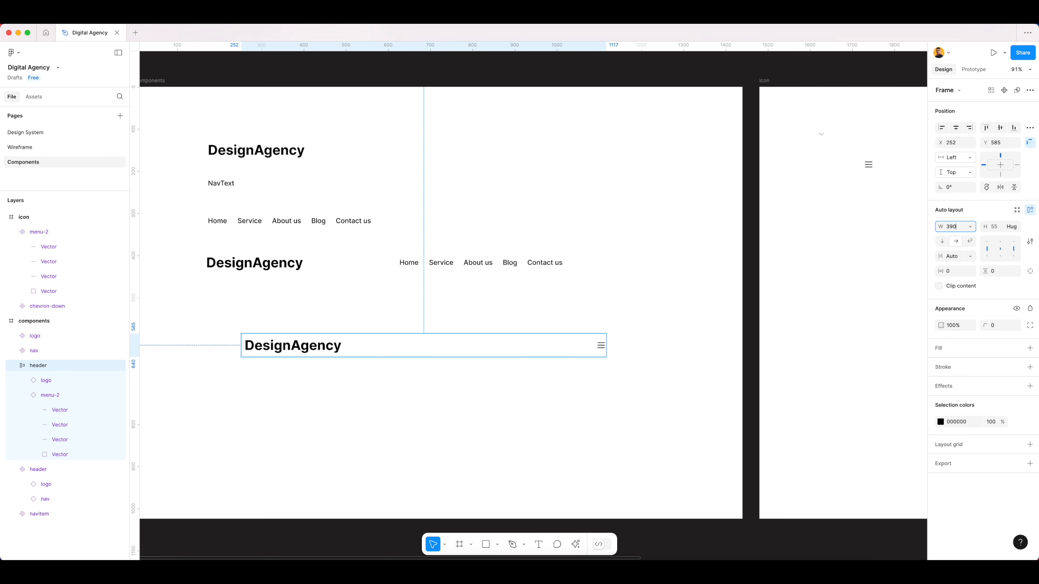
pyautogui.write('390')
pyautogui.press('Return')
pyautogui.click(507, 367)
# - Set the font size of the DesignAgency logo text in the narrow header to 24
pyautogui.scroll(5, 487, 364)
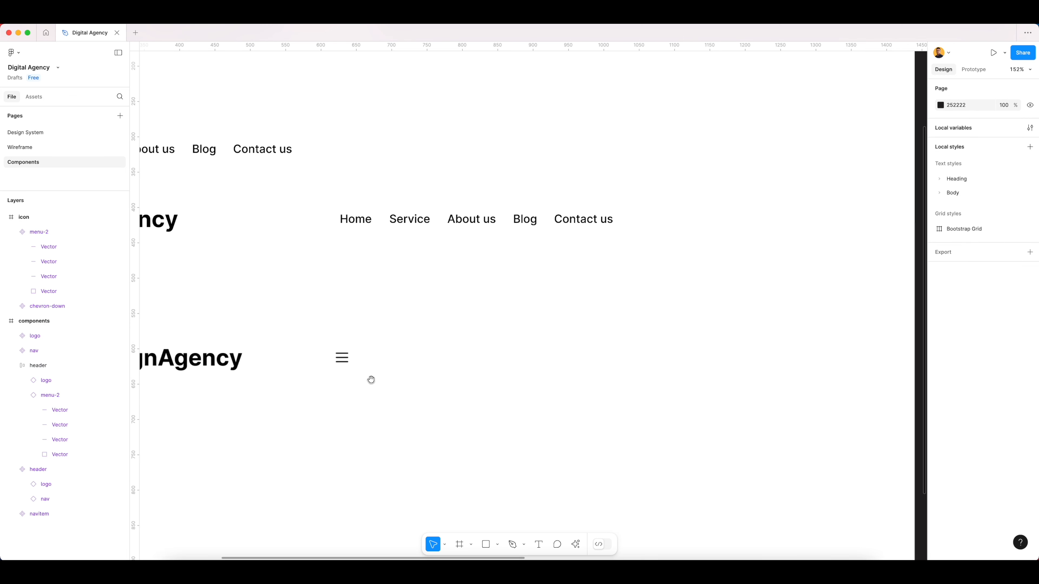
pyautogui.hscroll(-3, 371, 378)
pyautogui.keyDown('super'); pyautogui.click(478, 348); pyautogui.keyUp('super')
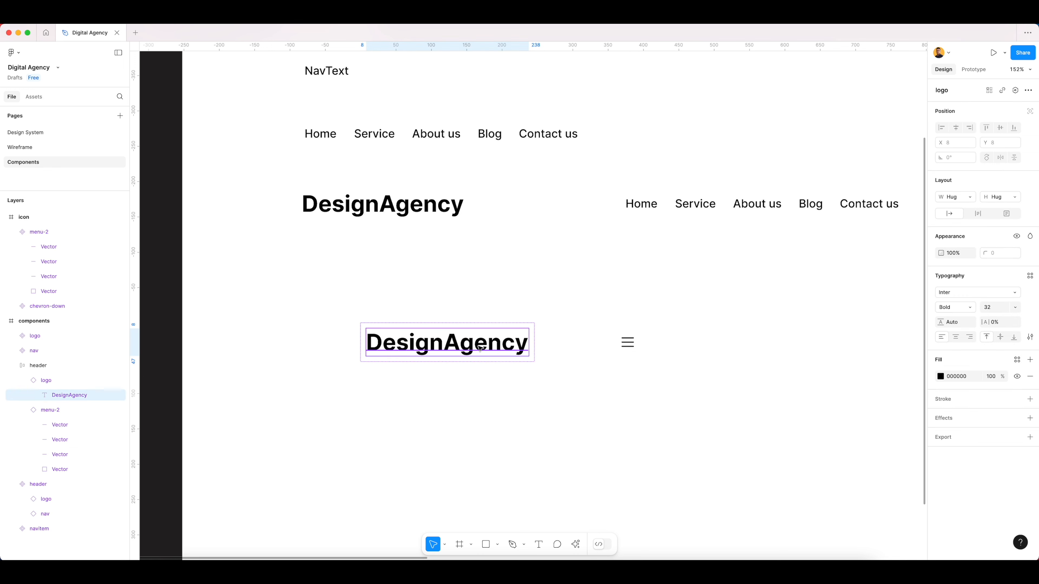
pyautogui.click(1016, 307)
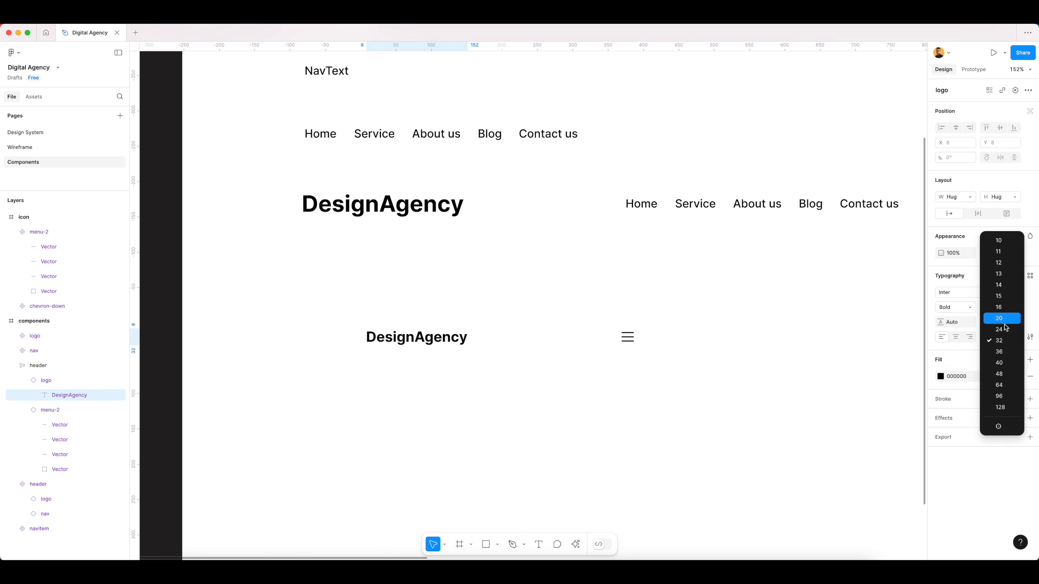
pyautogui.press('Escape')
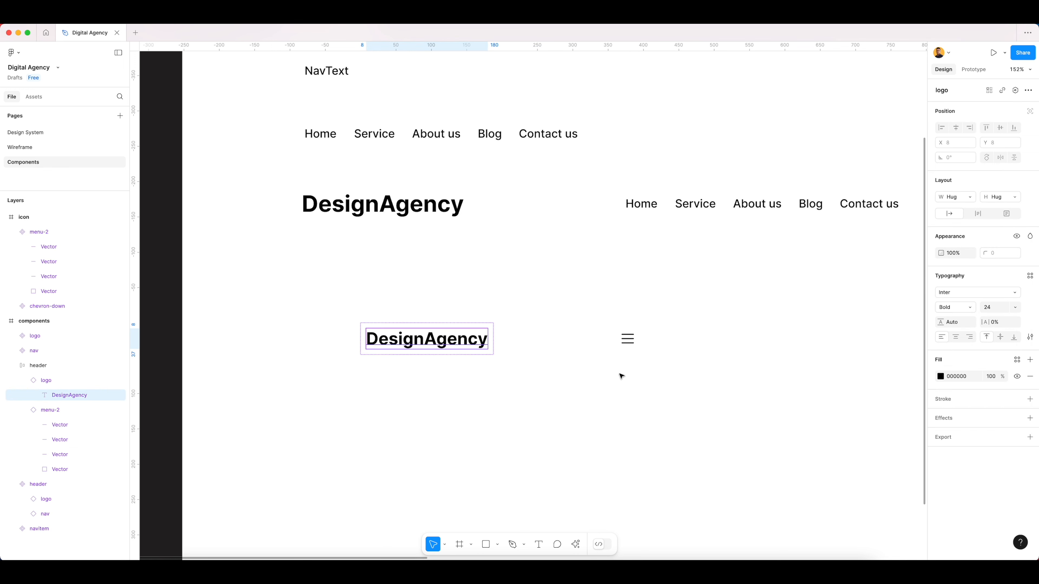
# - Rename the narrow header frame with the menu icon as mobile
pyautogui.click(524, 341)
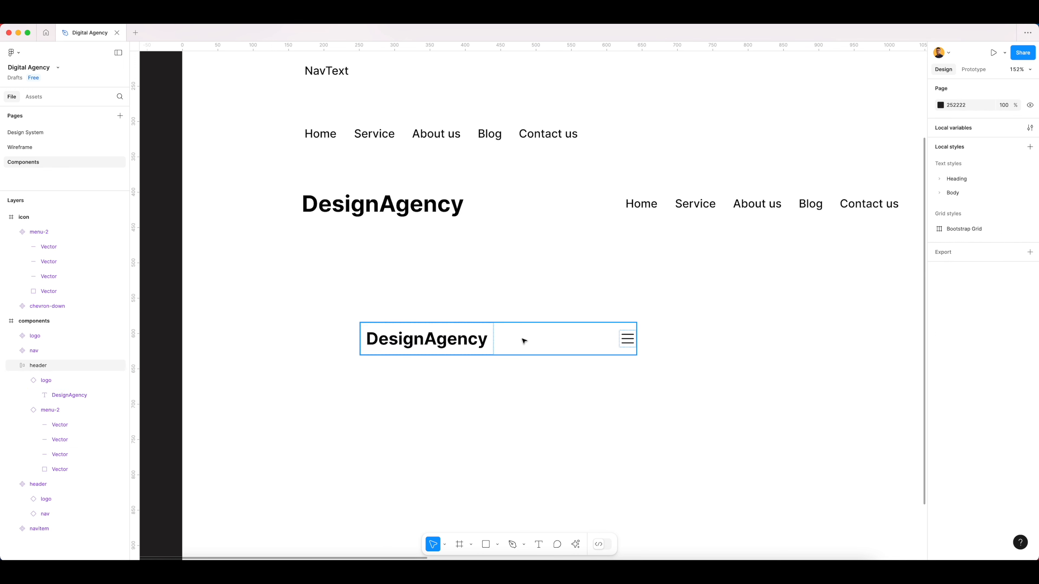
pyautogui.click(550, 215)
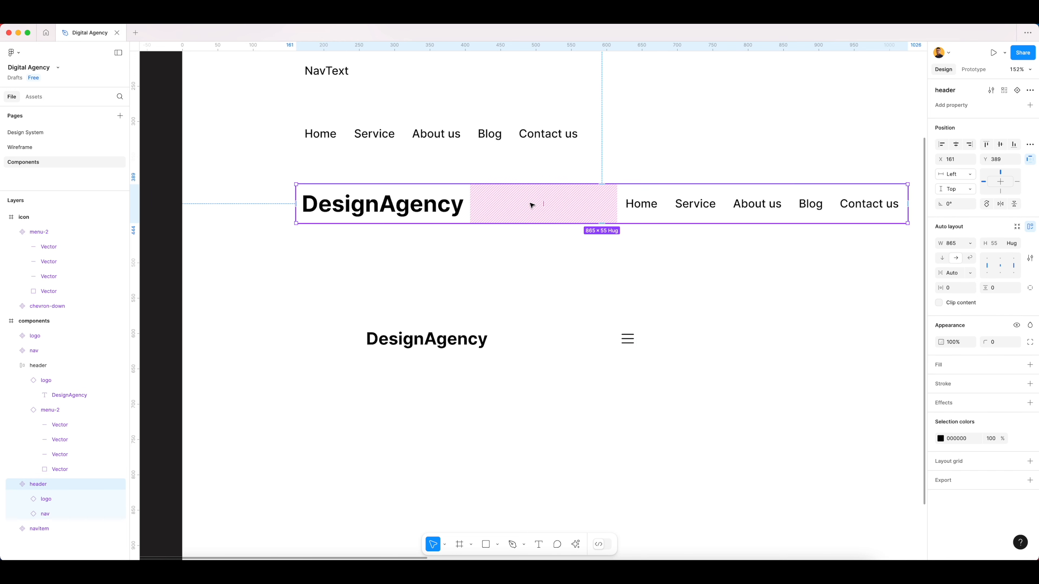
pyautogui.click(531, 346)
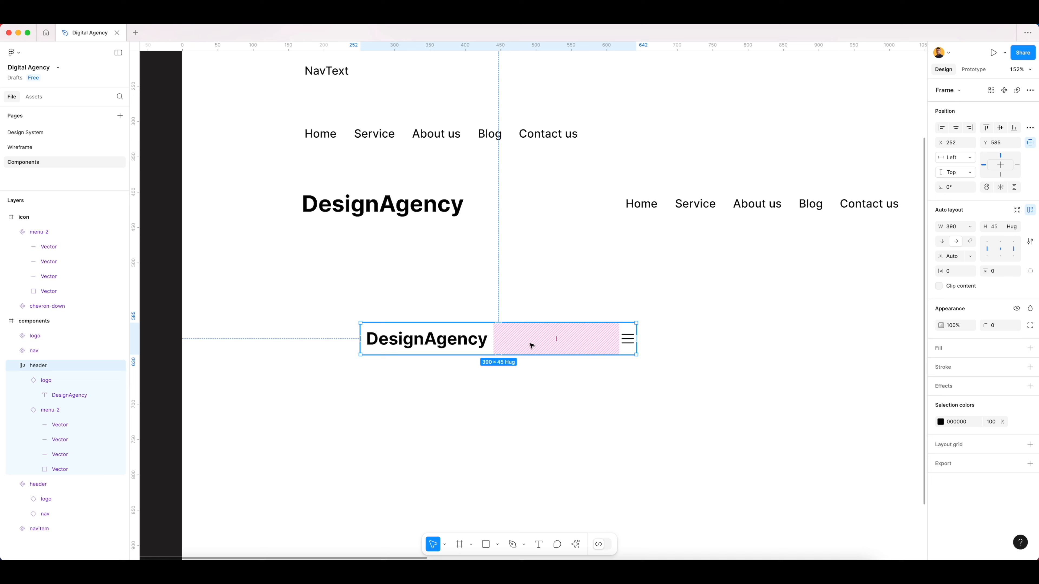
pyautogui.press('super+r')
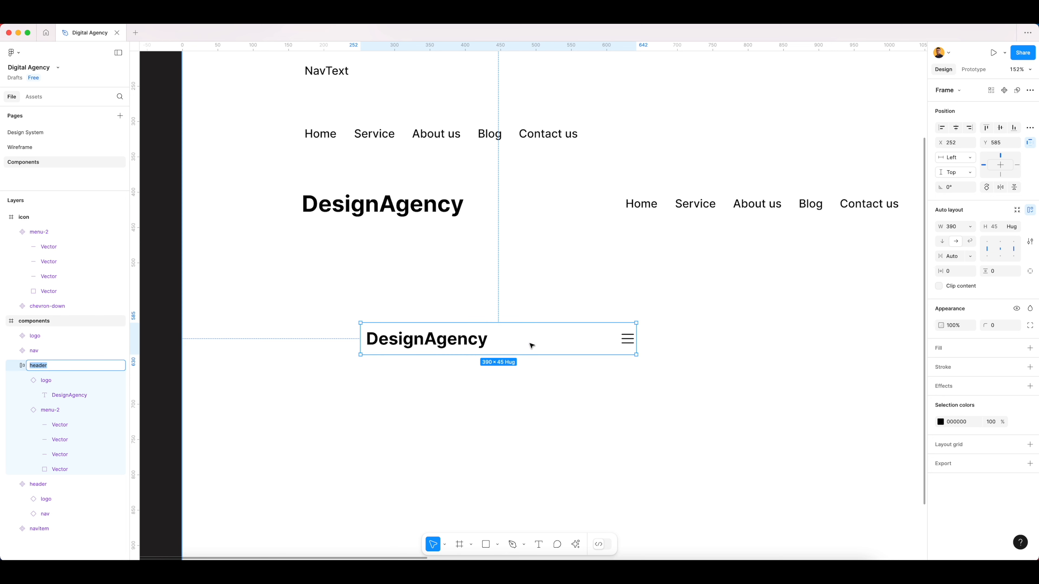
pyautogui.write('mobile')
pyautogui.press('Return')
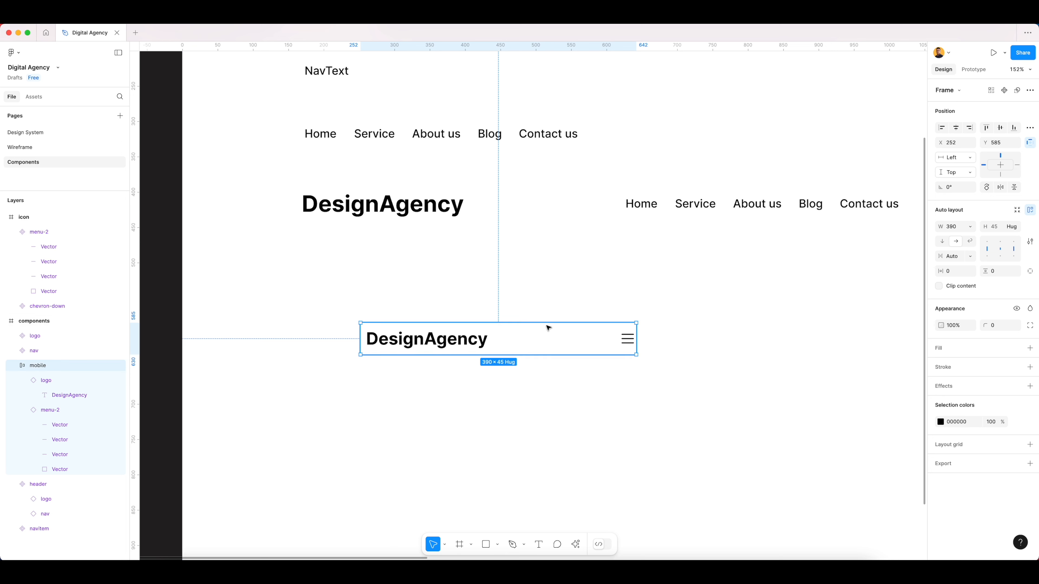
# - Wrap the menu-2 icon in the mobile header in an auto layout frame with 8 horizontal and vertical padding
pyautogui.click(627, 339)
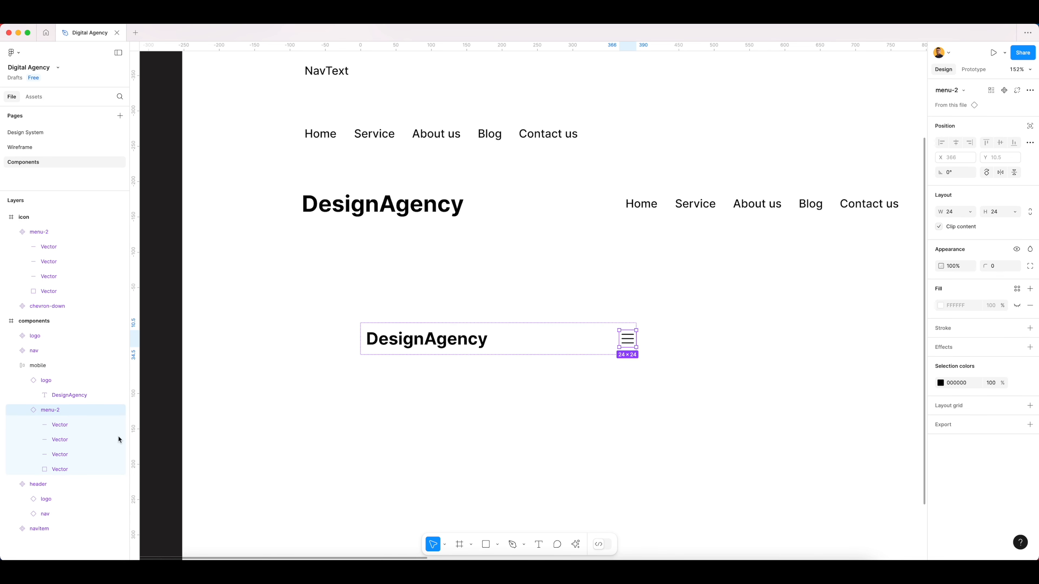
pyautogui.click(26, 411)
pyautogui.hotkey('shift', 'a')
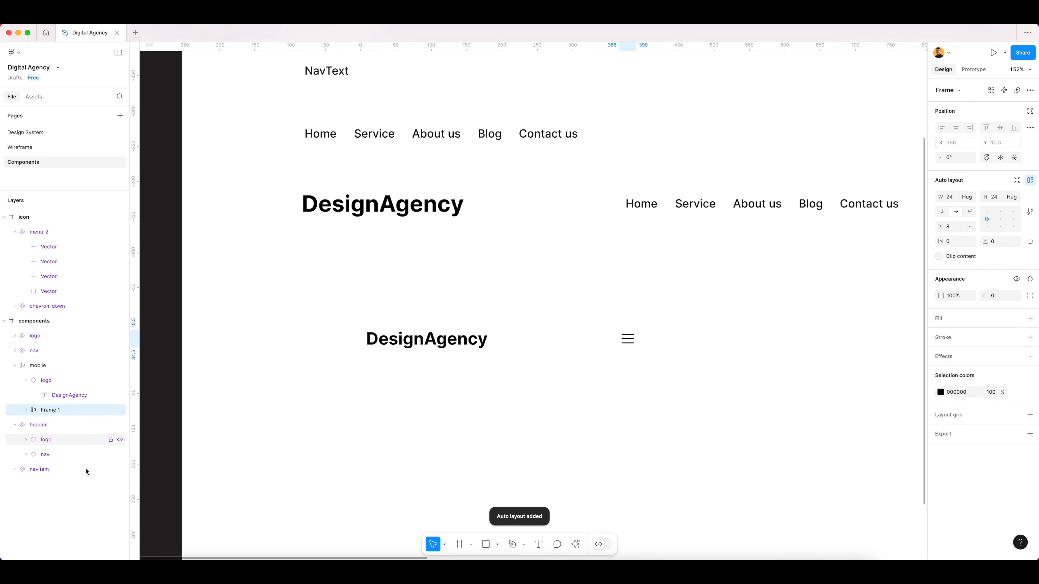
pyautogui.write('8')
pyautogui.press('Tab')
pyautogui.write('8')
pyautogui.press('Tab')
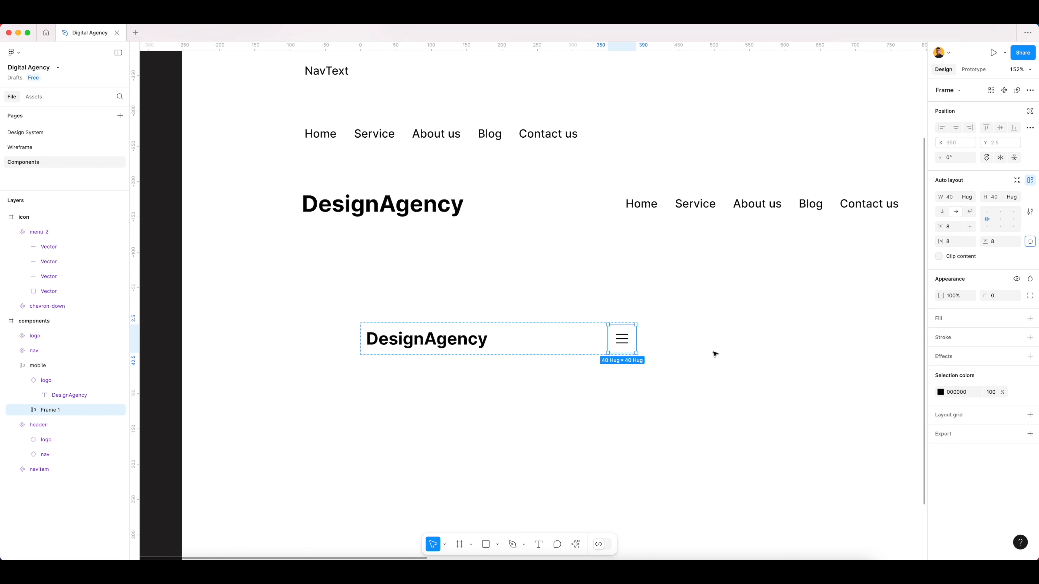
# - Recolour the menu icon frame in the mobile header with the library colour themecolors/Gray-500
pyautogui.scroll(5, 636, 348)
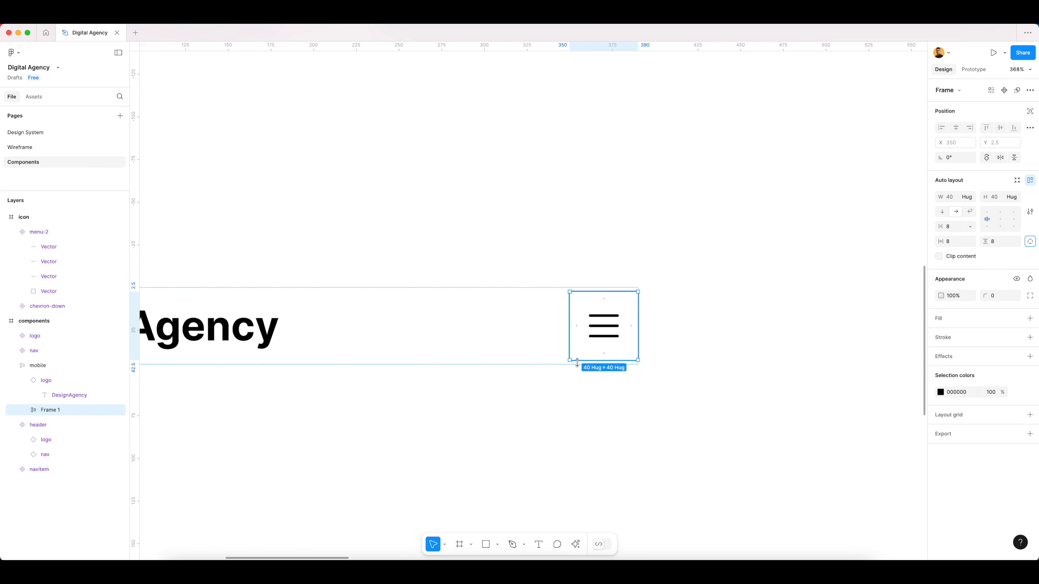
pyautogui.scroll(5, 612, 386)
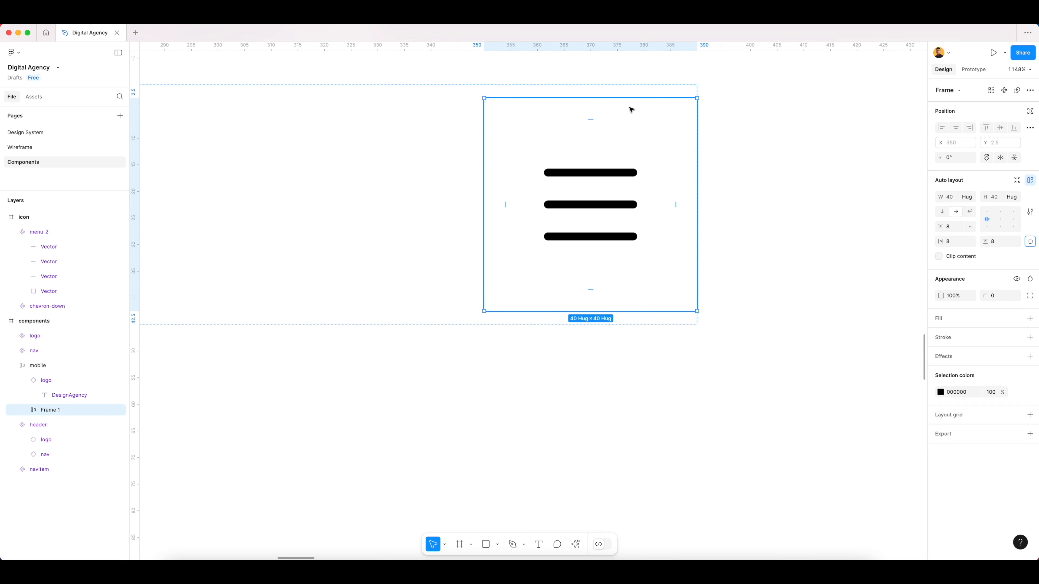
pyautogui.scroll(-8, 620, 351)
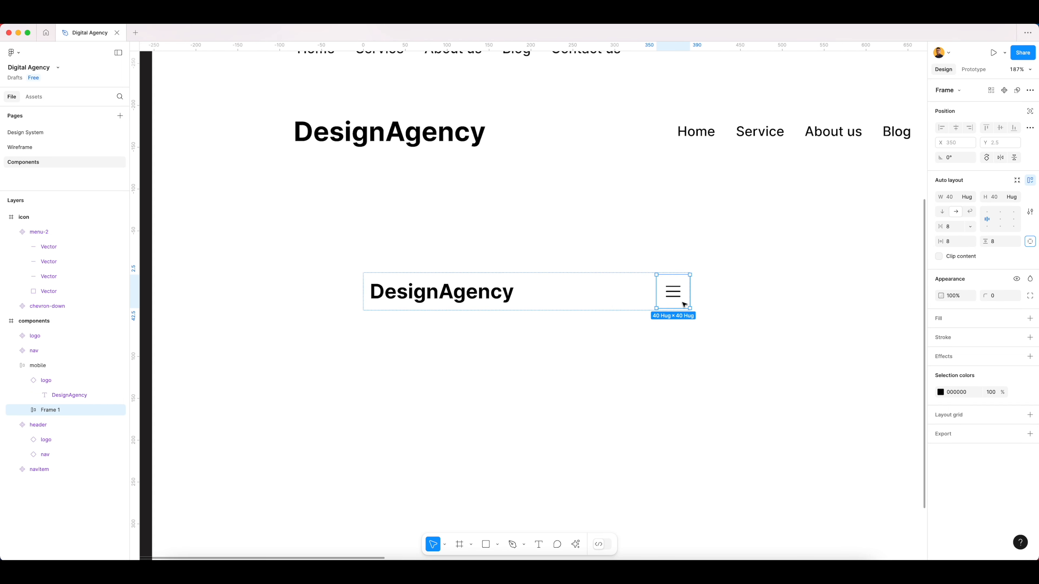
pyautogui.click(1018, 392)
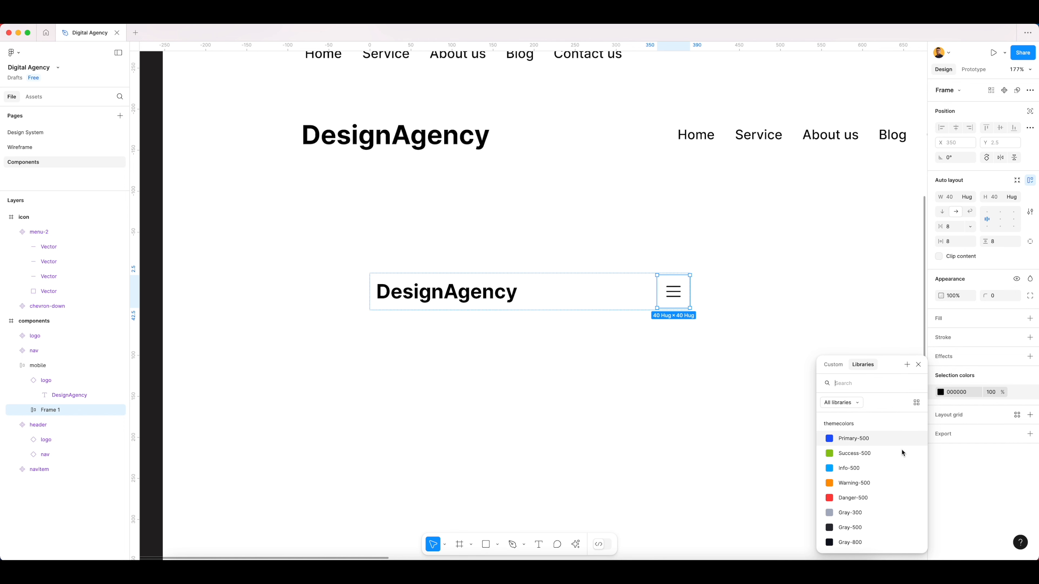
pyautogui.scroll(-2, 903, 452)
pyautogui.click(851, 494)
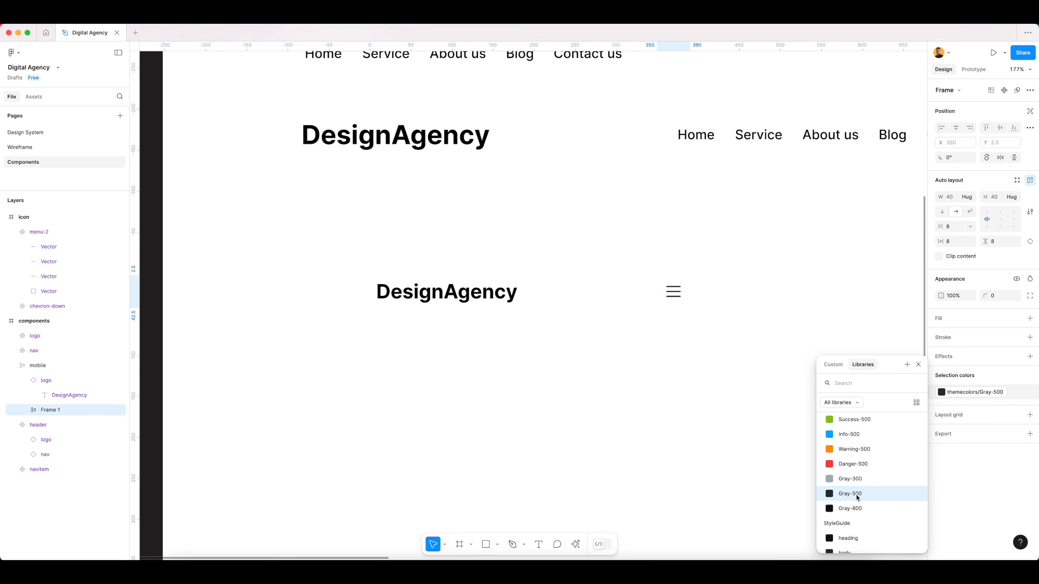
pyautogui.click(667, 363)
# - Rename the icon's wrapper, Frame 1 in the mobile header, as menu
pyautogui.scroll(-3, 626, 355)
pyautogui.hscroll(3, 652, 313)
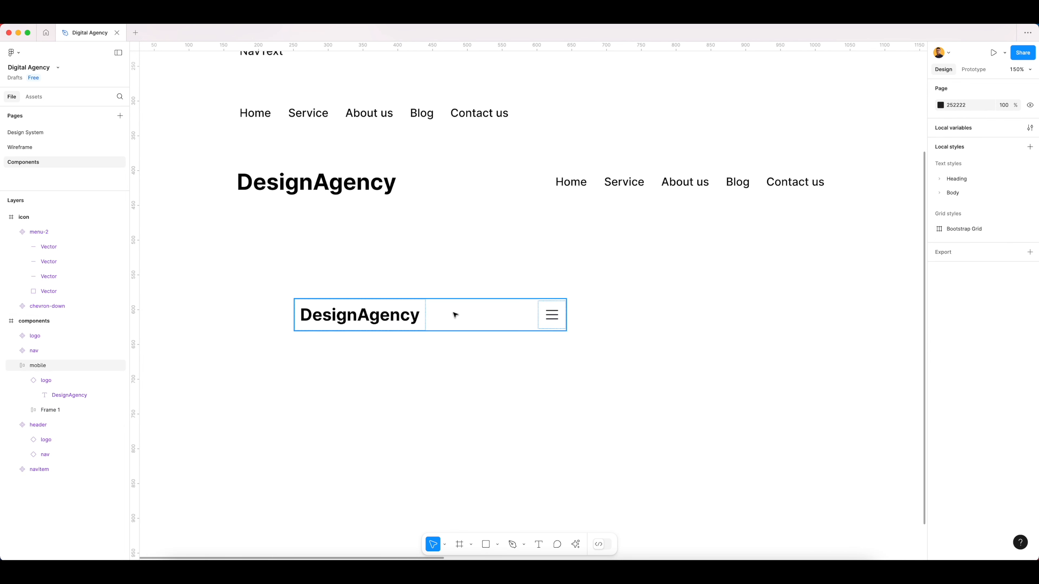
pyautogui.click(456, 315)
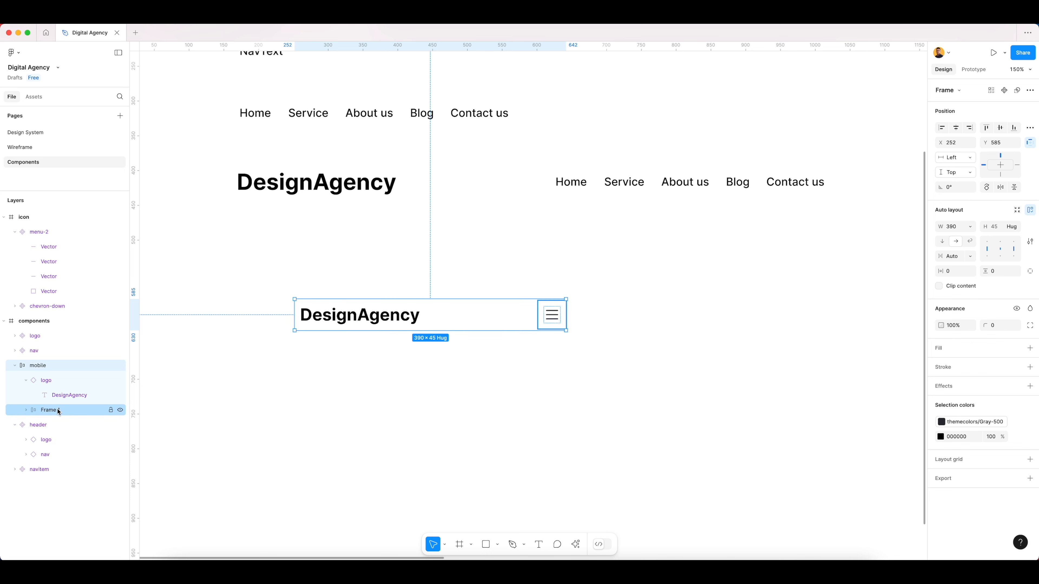
pyautogui.doubleClick(66, 409)
pyautogui.press('Return')
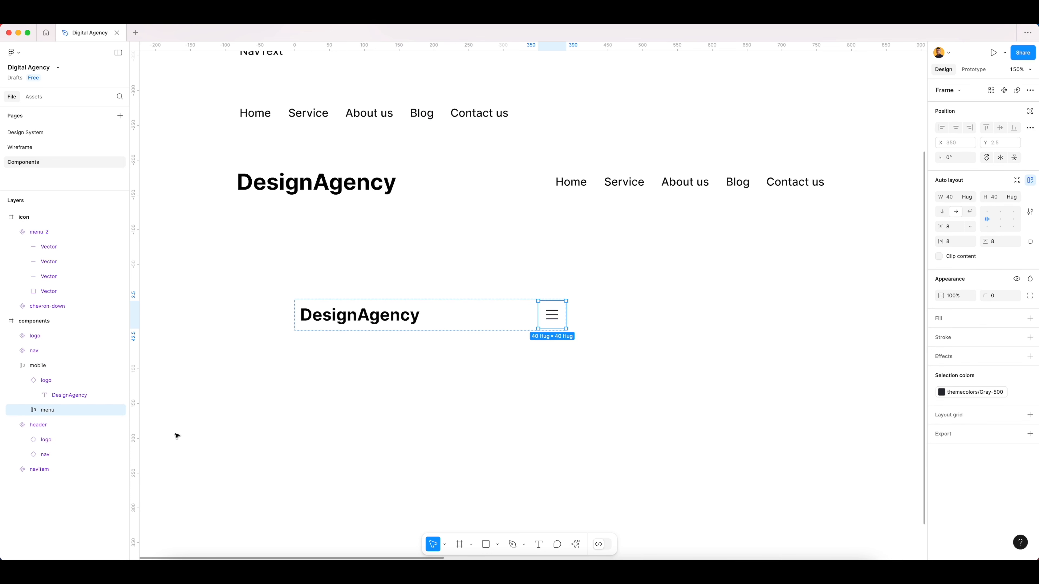
pyautogui.click(570, 282)
# - Collapse the mobile frame's layers and rename the full-width header component as desktop
pyautogui.scroll(-3, 621, 333)
pyautogui.hscroll(2, 637, 303)
pyautogui.scroll(1, 637, 303)
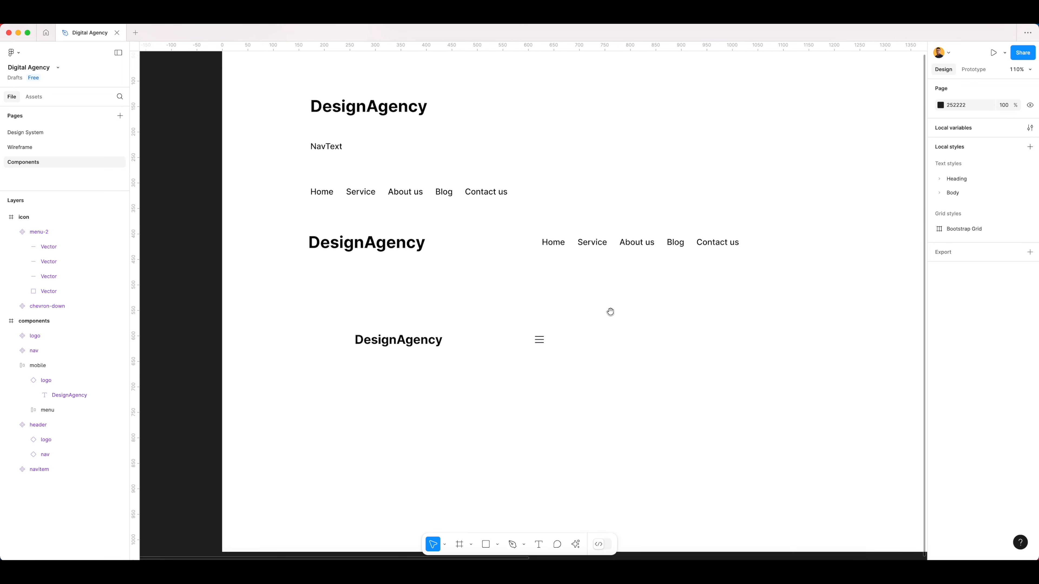
pyautogui.click(528, 346)
pyautogui.click(530, 347)
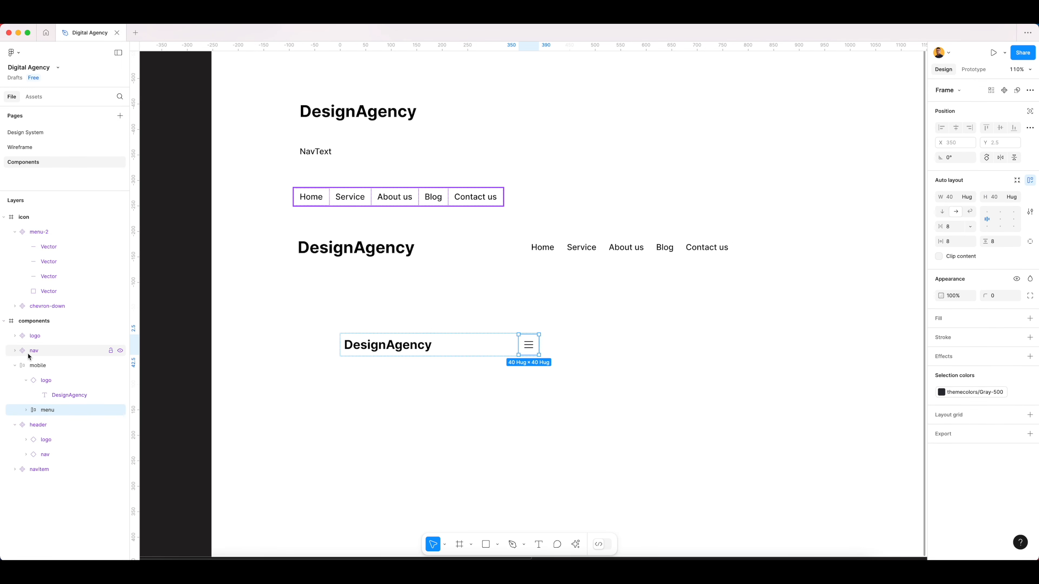
pyautogui.click(15, 366)
pyautogui.click(47, 367)
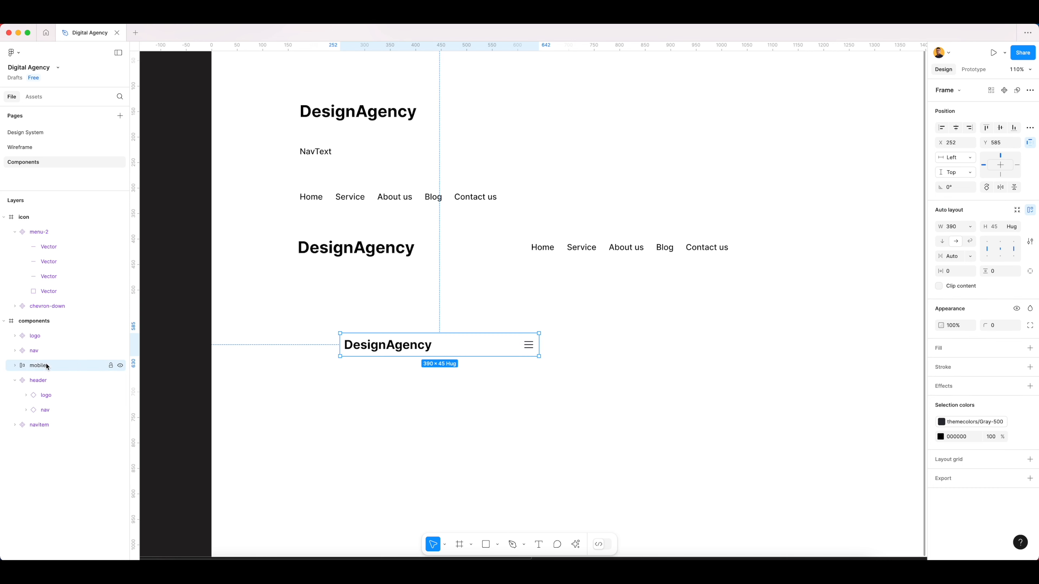
pyautogui.click(315, 285)
pyautogui.click(380, 253)
pyautogui.press('super+r')
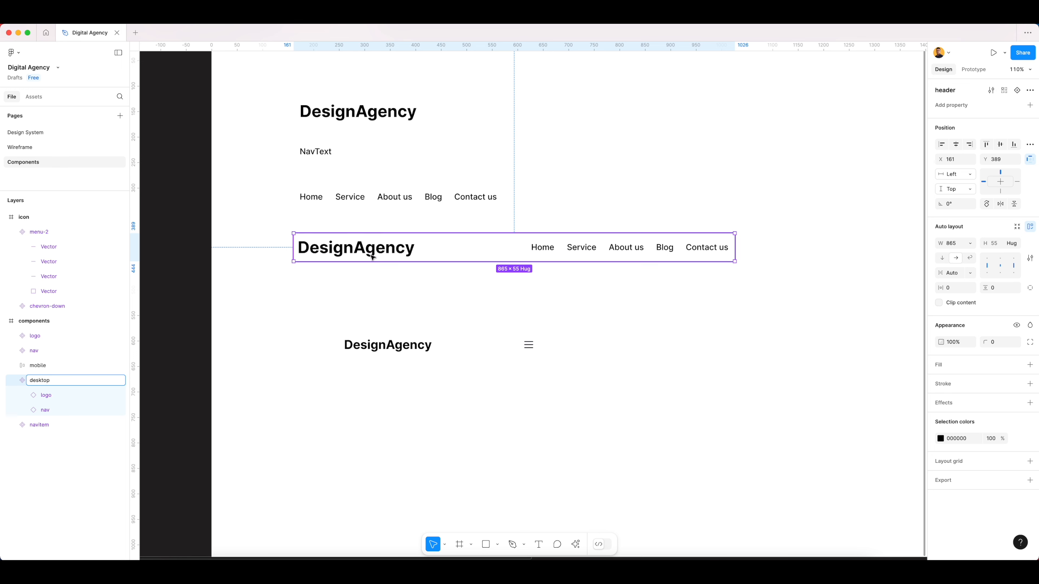
# - Turn the mobile header frame into a component and move it slightly closer to the desktop header, to X 237, Y 567
pyautogui.click(508, 353)
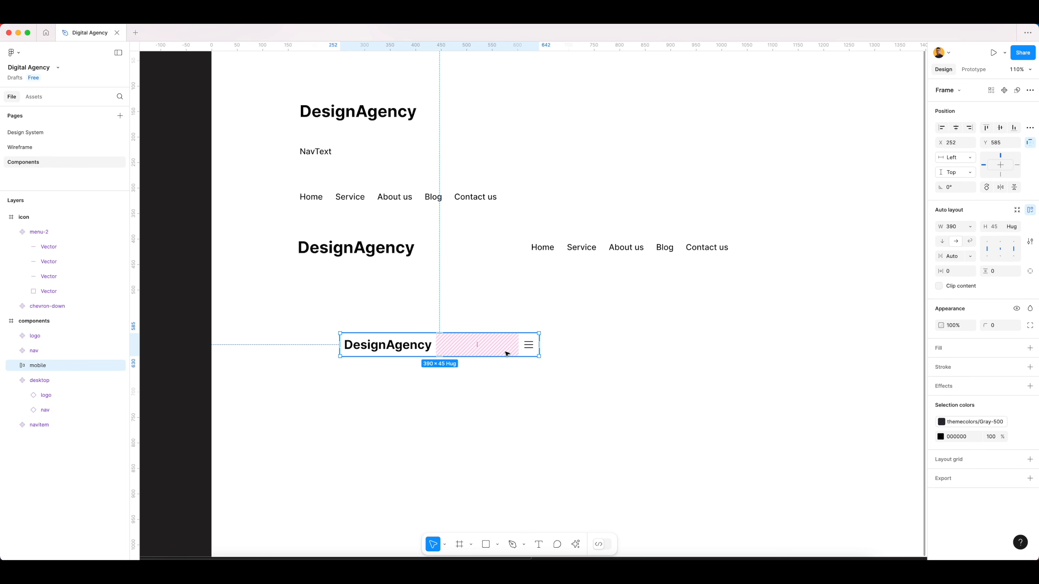
pyautogui.rightClick(506, 353)
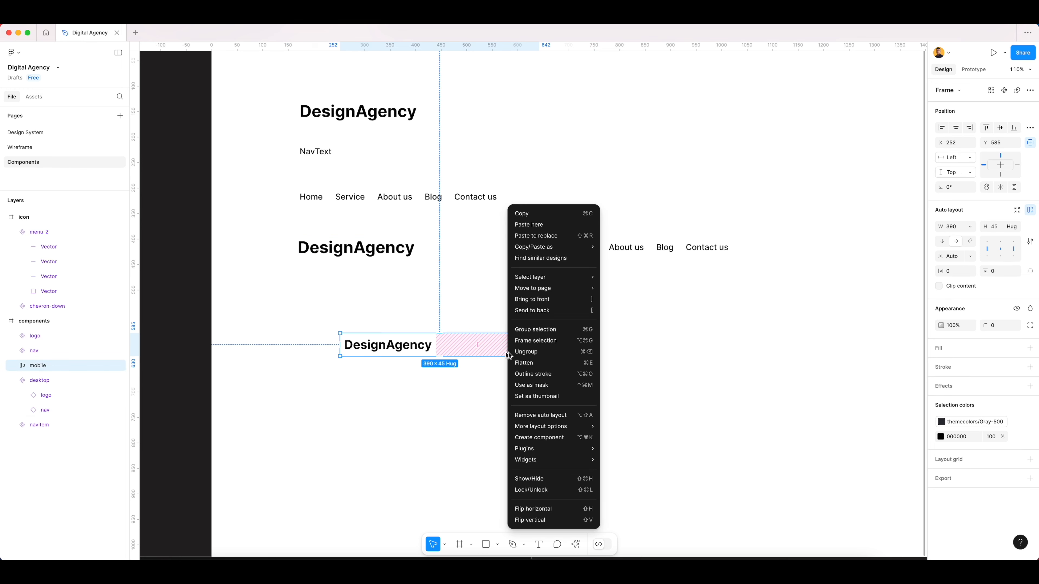
pyautogui.click(530, 441)
pyautogui.click(649, 328)
pyautogui.moveTo(486, 339)
pyautogui.mouseDown()
pyautogui.moveTo(484, 326)
pyautogui.moveTo(473, 337)
pyautogui.mouseUp()
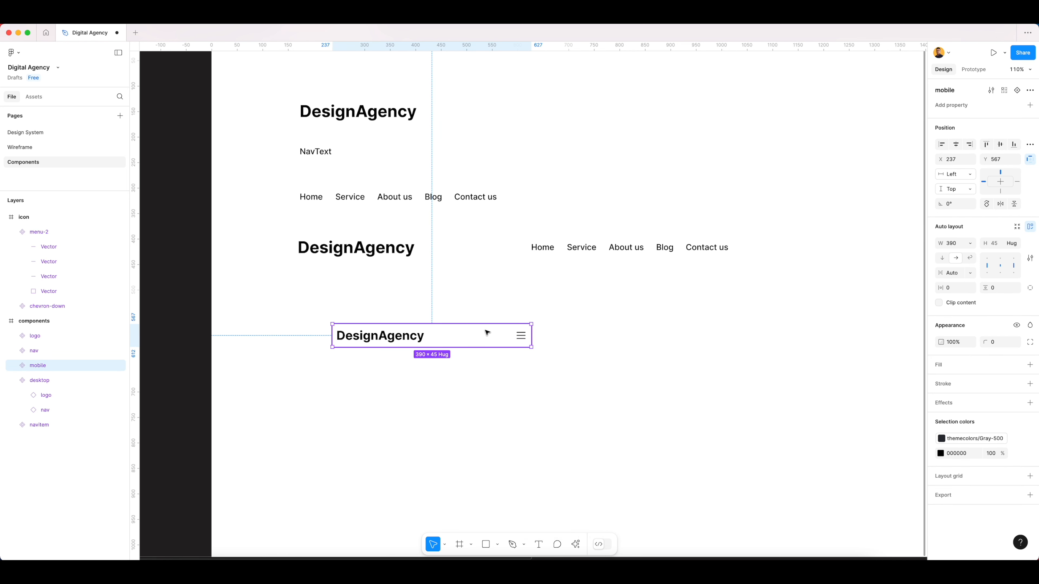
# - Combine the mobile and desktop components as variants and rename the resulting component set as Header
pyautogui.keyDown('shift'); pyautogui.click(412, 251); pyautogui.keyUp('shift')
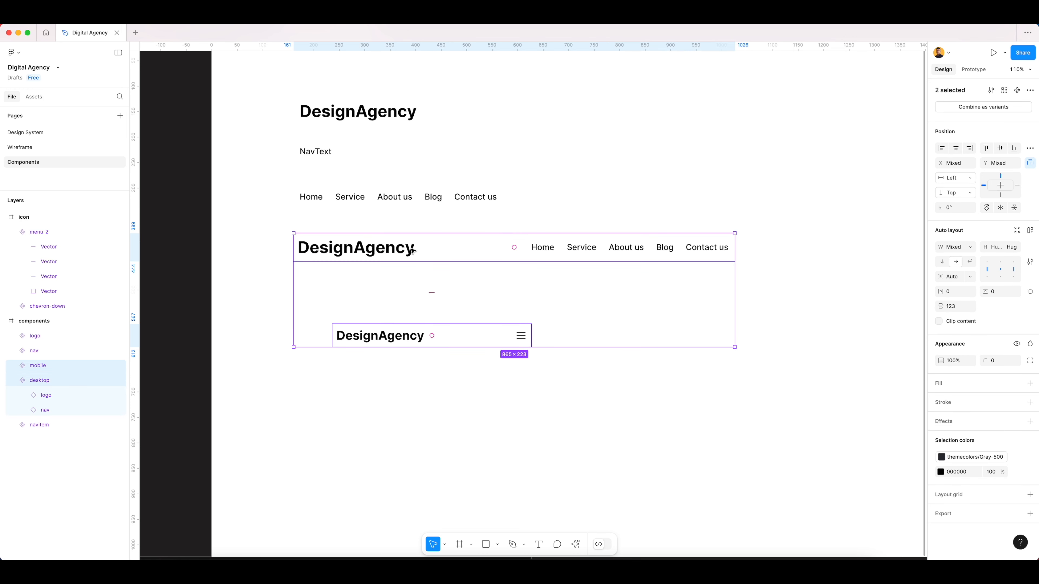
pyautogui.click(990, 107)
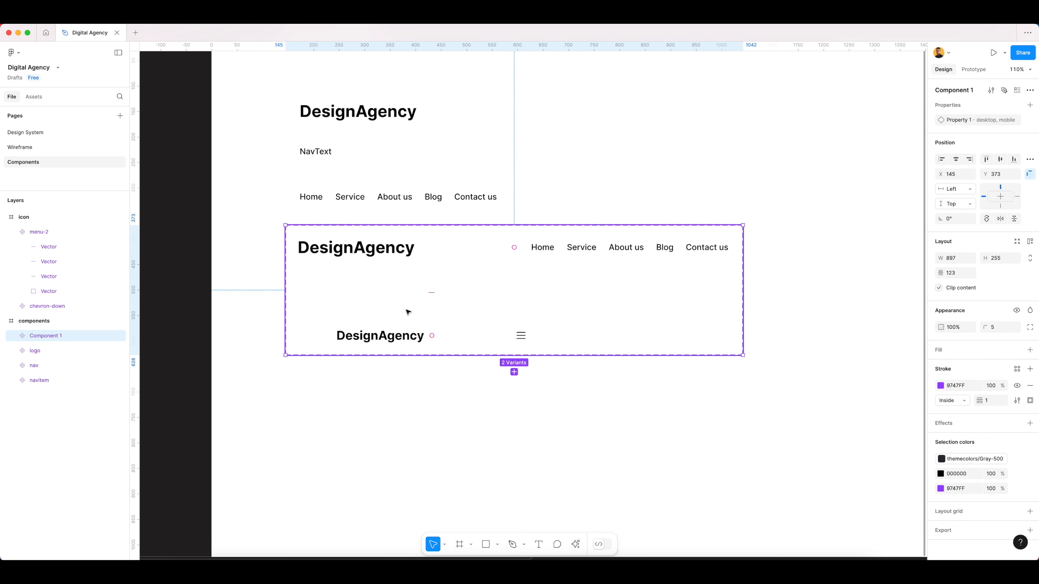
pyautogui.press('super+r')
pyautogui.write('He')
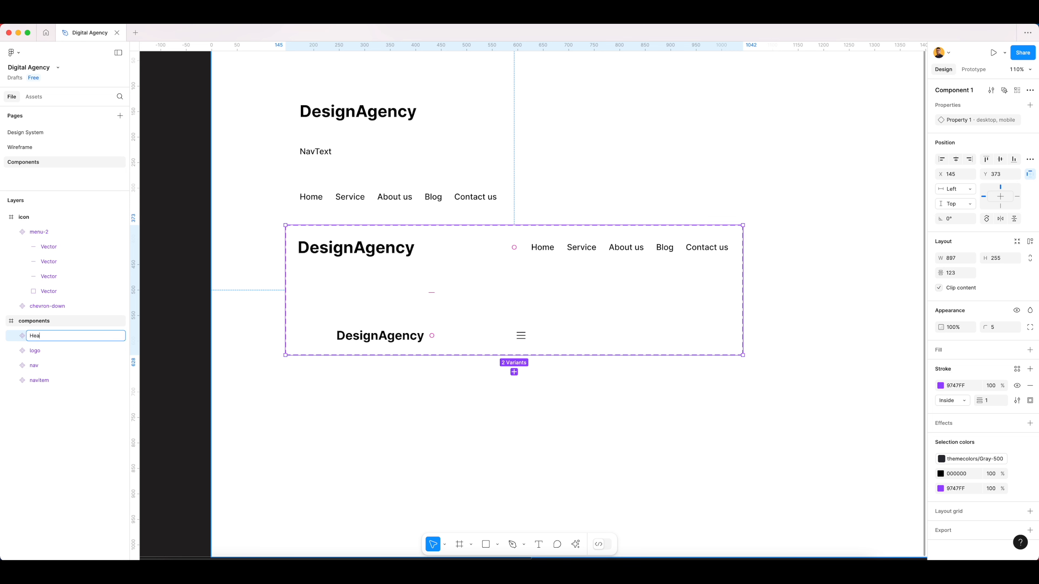
pyautogui.write('ader')
pyautogui.press('Return')
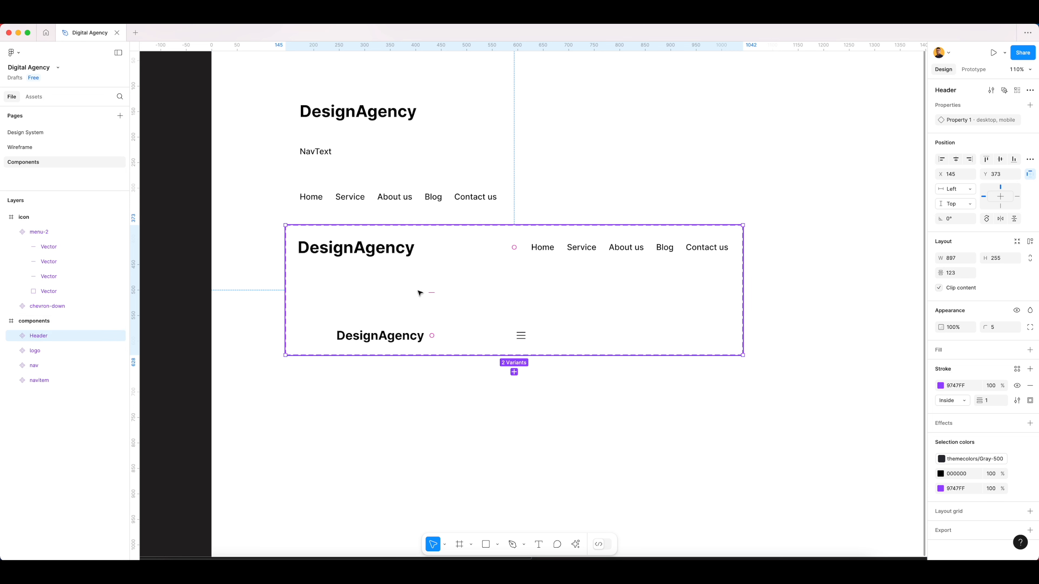
# - Go to the Wireframe page and bring up the top of the Homepage Iteration frame
pyautogui.click(530, 404)
pyautogui.click(420, 246)
pyautogui.click(60, 147)
pyautogui.scroll(3, 517, 171)
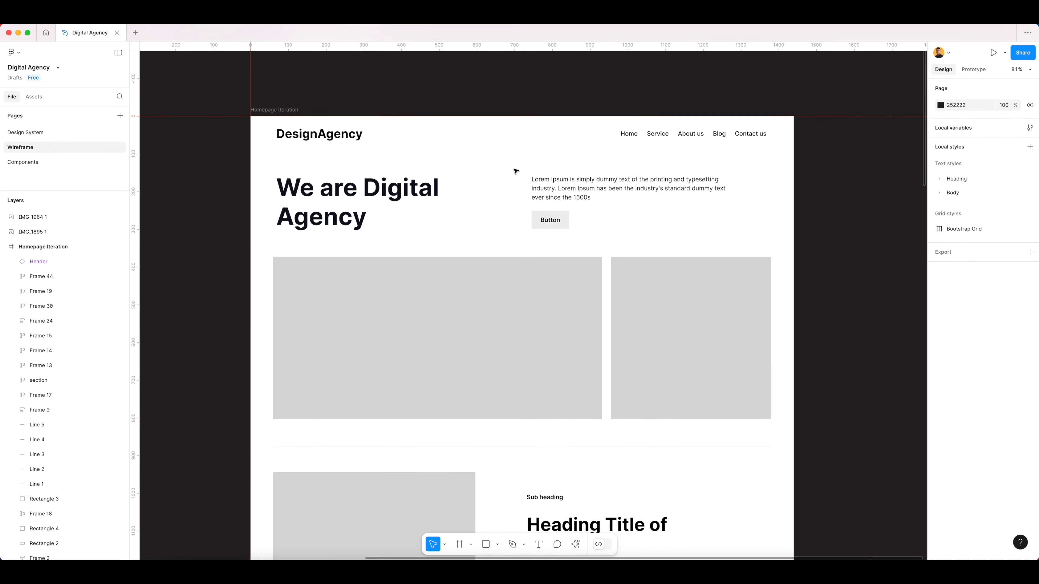
# - Try the mobile variant on the Homepage Iteration frame's Header instance and undo the switch
pyautogui.click(376, 149)
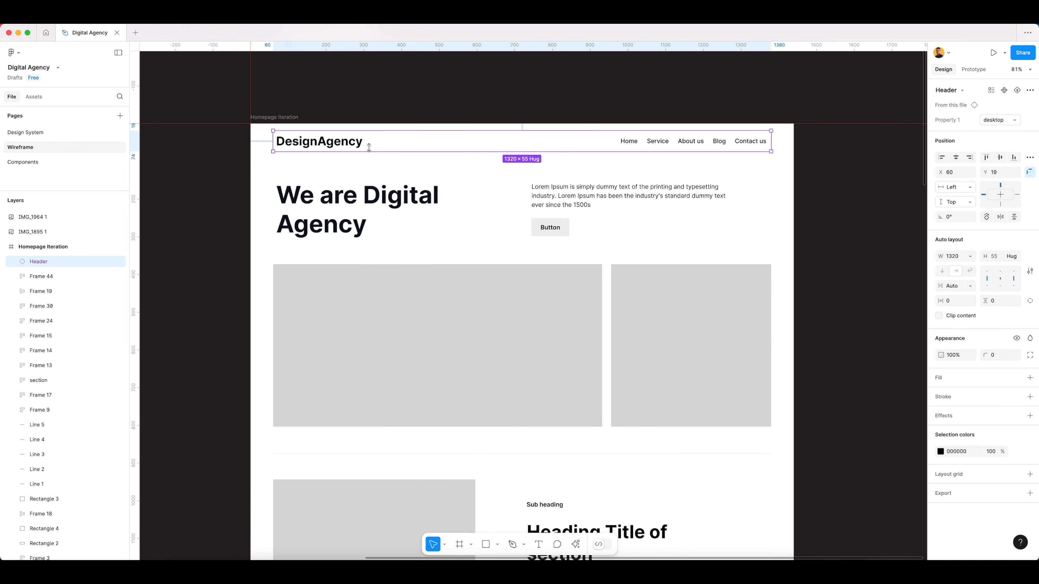
pyautogui.click(998, 120)
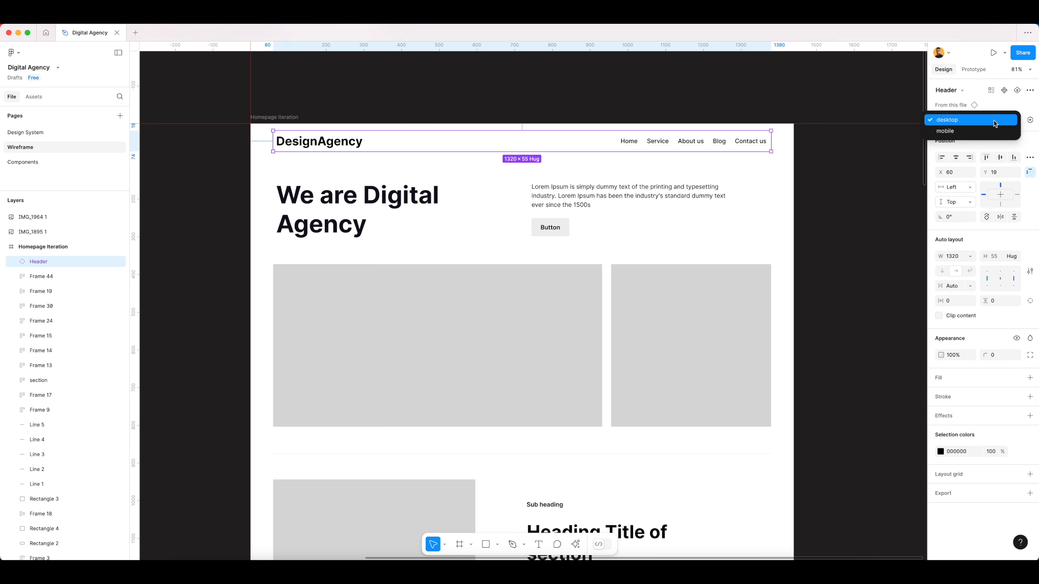
pyautogui.click(960, 132)
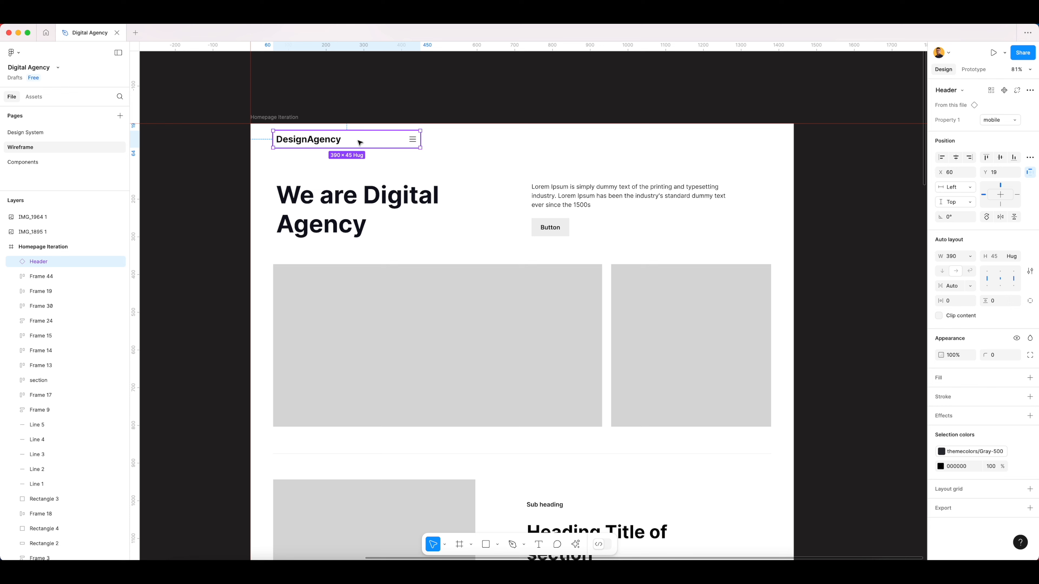
pyautogui.press('super+z')
pyautogui.click(376, 110)
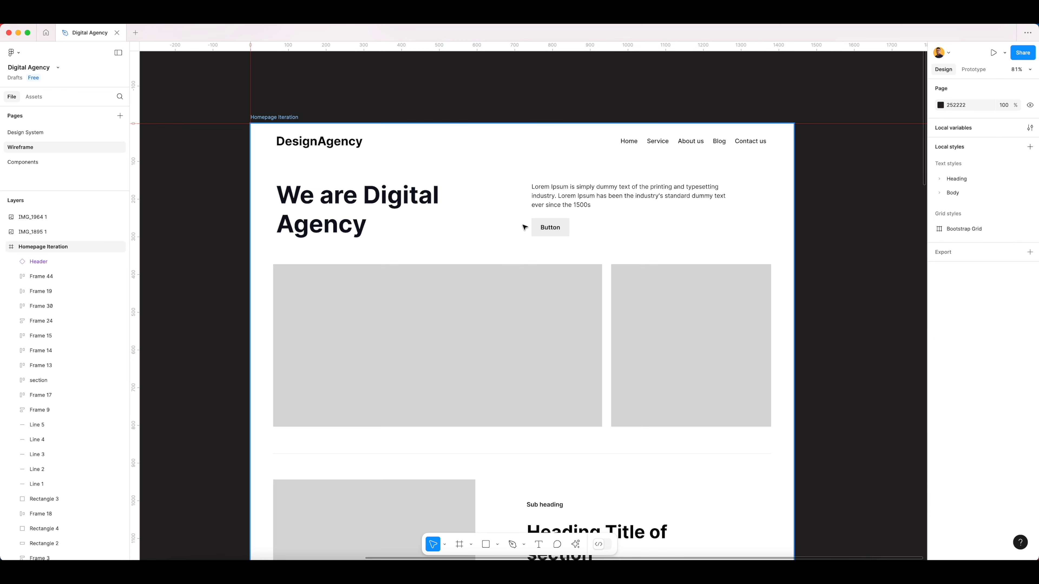
# - Add a new phone frame with the iPhone 13 & 14 preset beside the Homepage Iteration frame
pyautogui.scroll(-3, 528, 229)
pyautogui.hscroll(6, 530, 228)
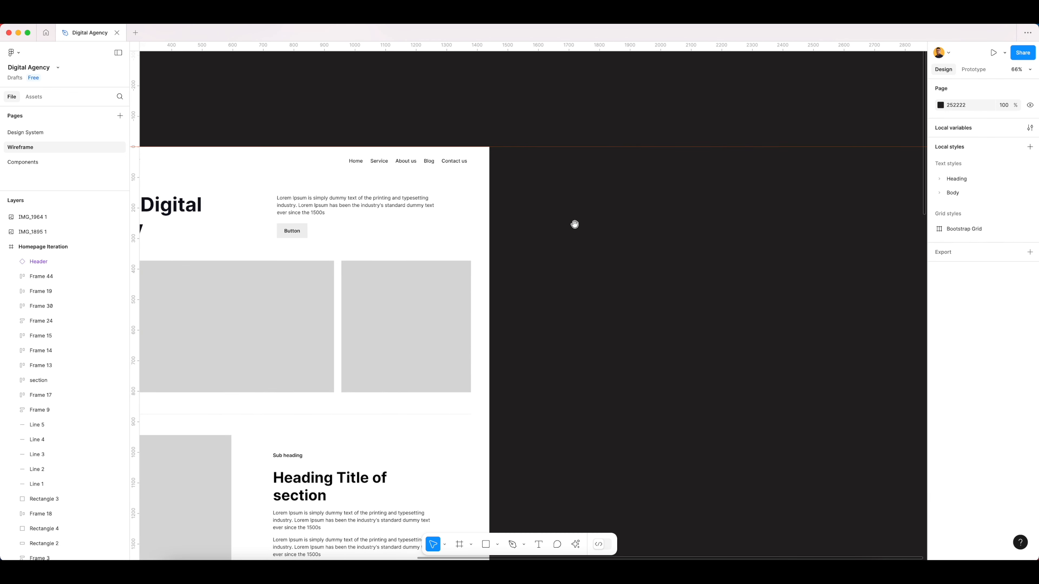
pyautogui.click(459, 544)
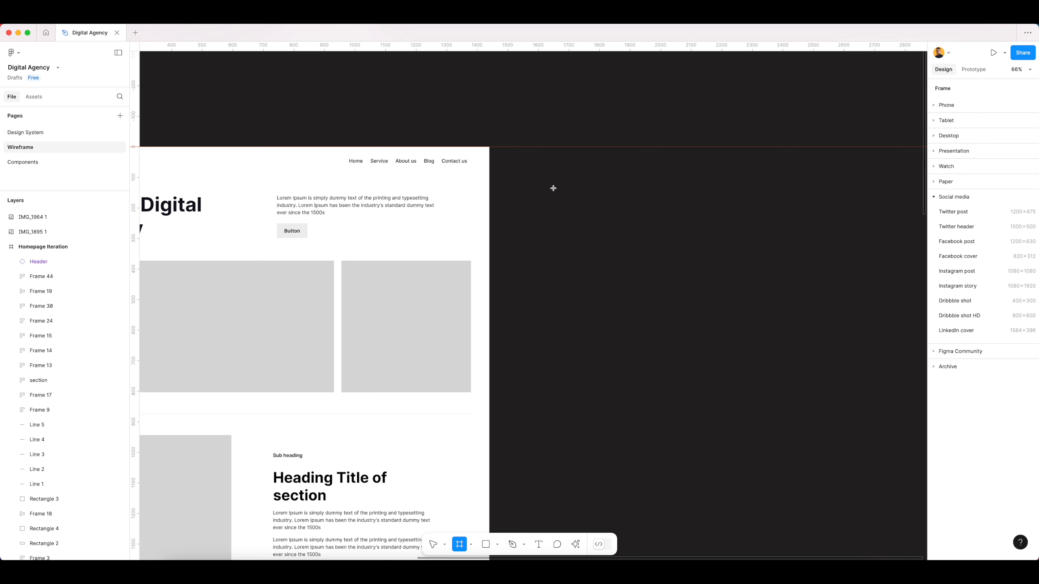
pyautogui.click(990, 198)
pyautogui.click(934, 106)
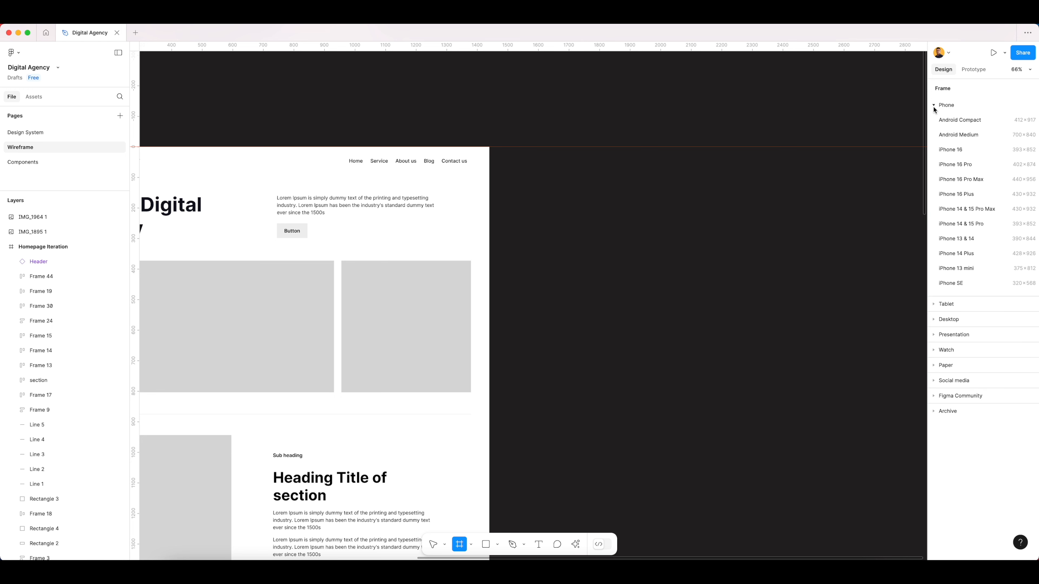
pyautogui.click(972, 240)
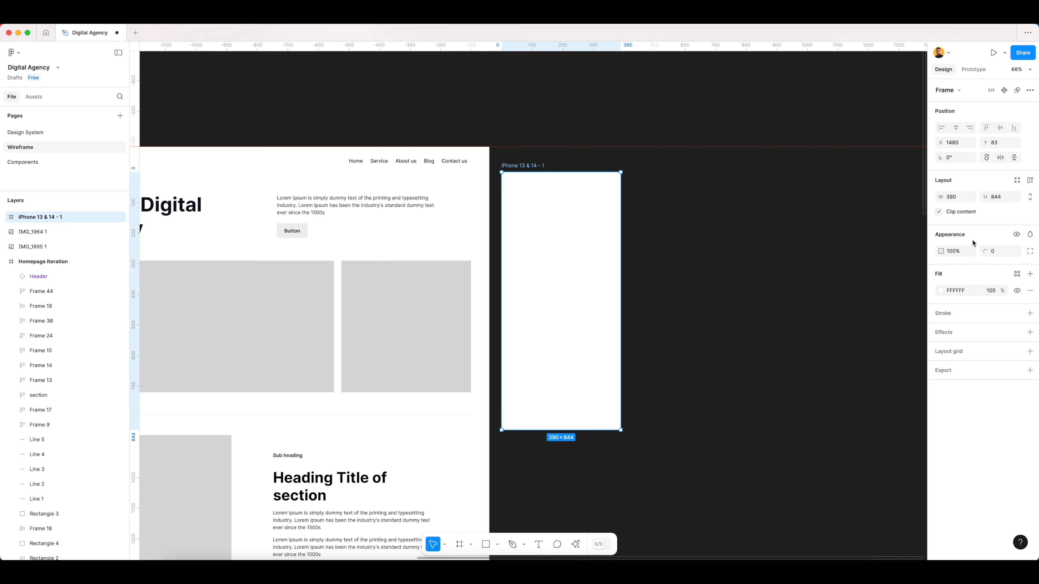
# - Move the iPhone 13 & 14 frame to X 1548, Y 0, level with the homepage frame's upper edge
pyautogui.click(629, 169)
pyautogui.scroll(5, 654, 184)
pyautogui.moveTo(485, 207); pyautogui.dragTo(512, 173)
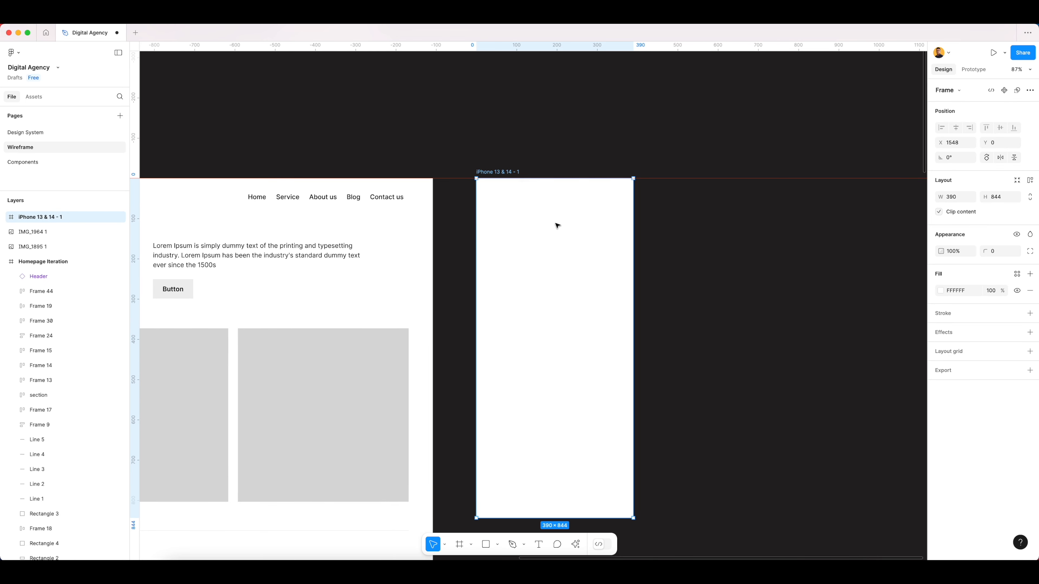
pyautogui.hscroll(-3, 557, 225)
pyautogui.click(568, 127)
# - Copy the Header instance from the Homepage Iteration frame into the iPhone 13 & 14 frame
pyautogui.scroll(-3, 651, 287)
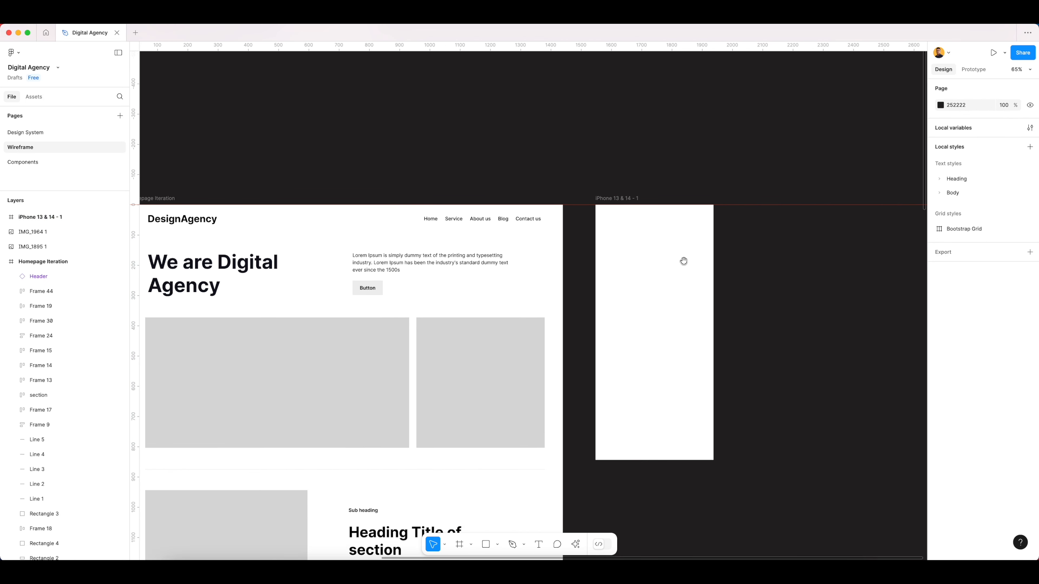
pyautogui.moveTo(683, 261); pyautogui.dragTo(671, 265)
pyautogui.click(487, 225)
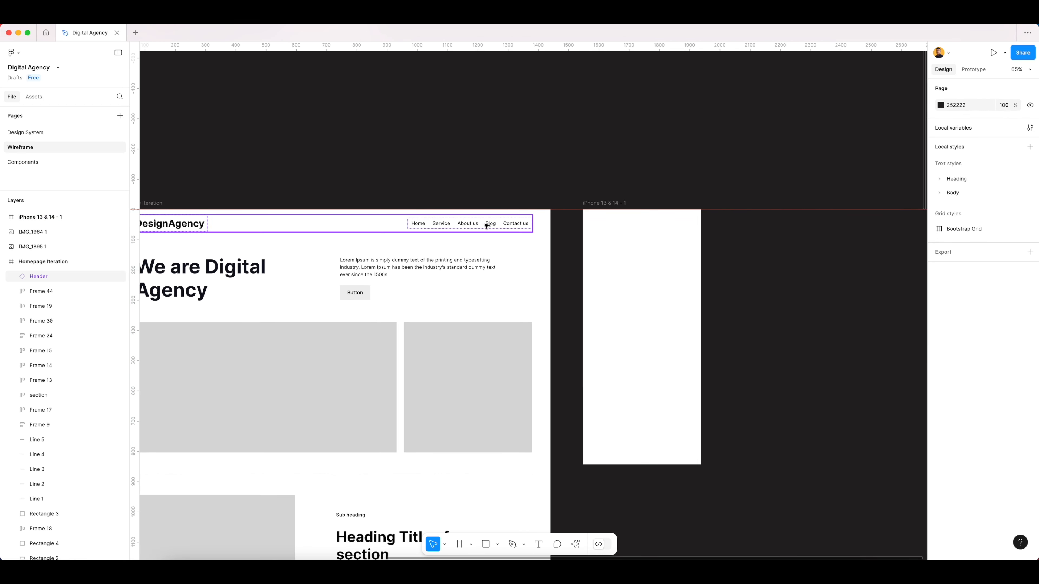
pyautogui.click(618, 205)
pyautogui.click(441, 223)
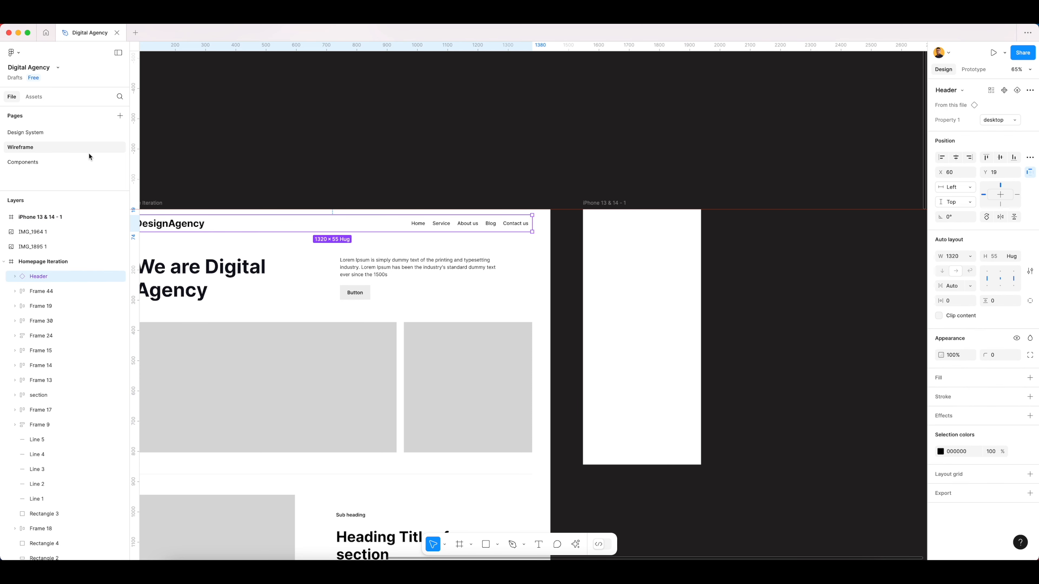
pyautogui.click(606, 206)
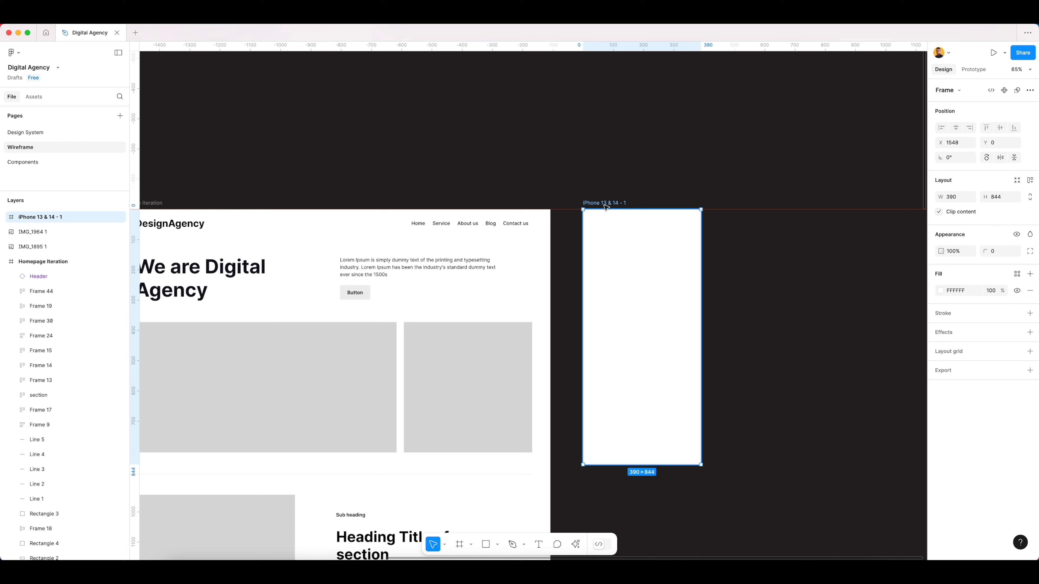
pyautogui.press('cmd+v')
# - Align the copied Header to the left and top edges of the iPhone 13 & 14 frame
pyautogui.click(941, 158)
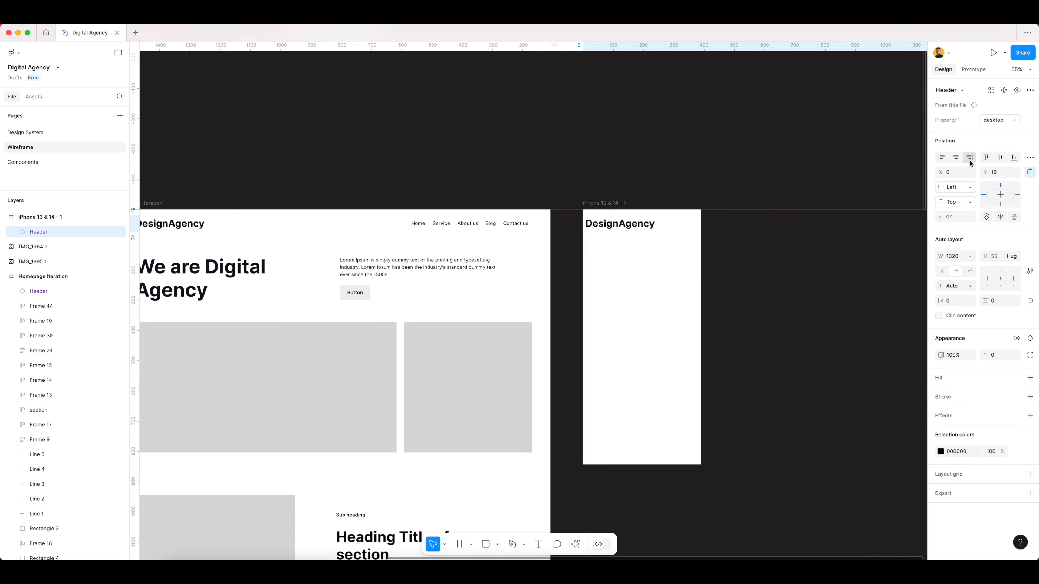
pyautogui.click(986, 157)
pyautogui.scroll(5, 659, 225)
pyautogui.hscroll(5, 661, 226)
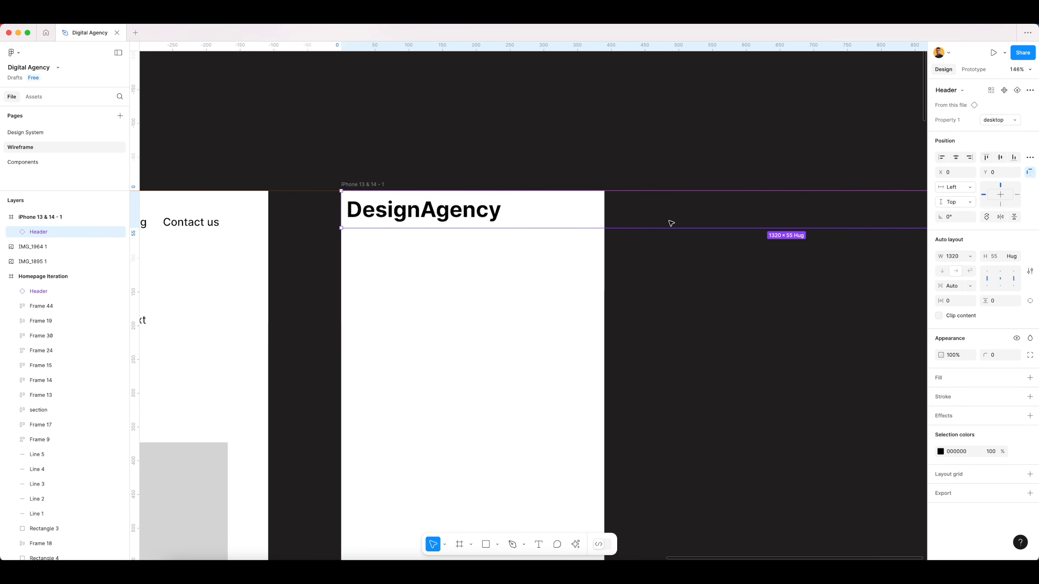
# - Switch the Header instance in the iPhone 13 & 14 frame to the mobile variant
pyautogui.click(999, 123)
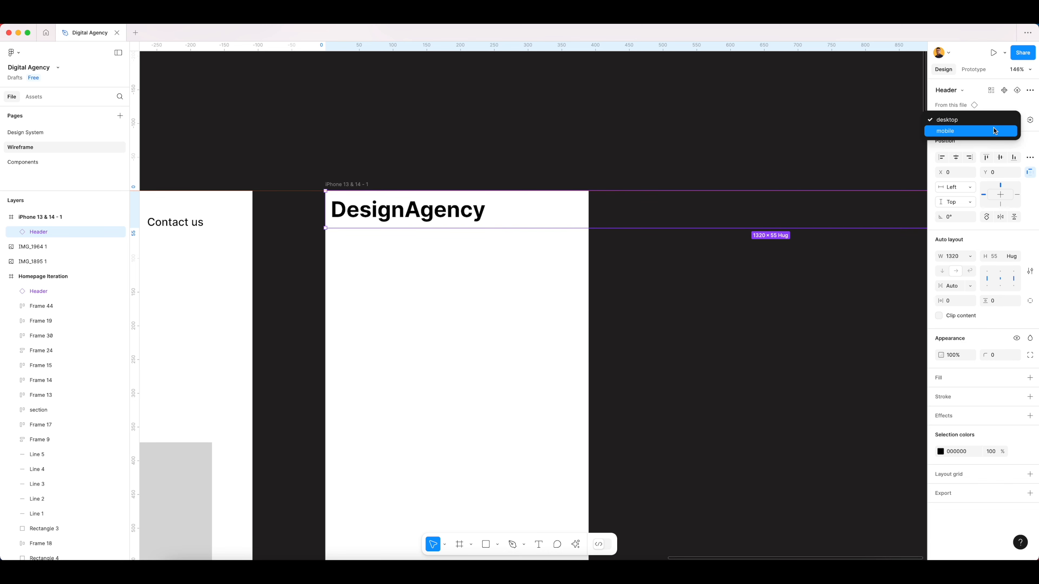
pyautogui.click(987, 130)
pyautogui.click(506, 166)
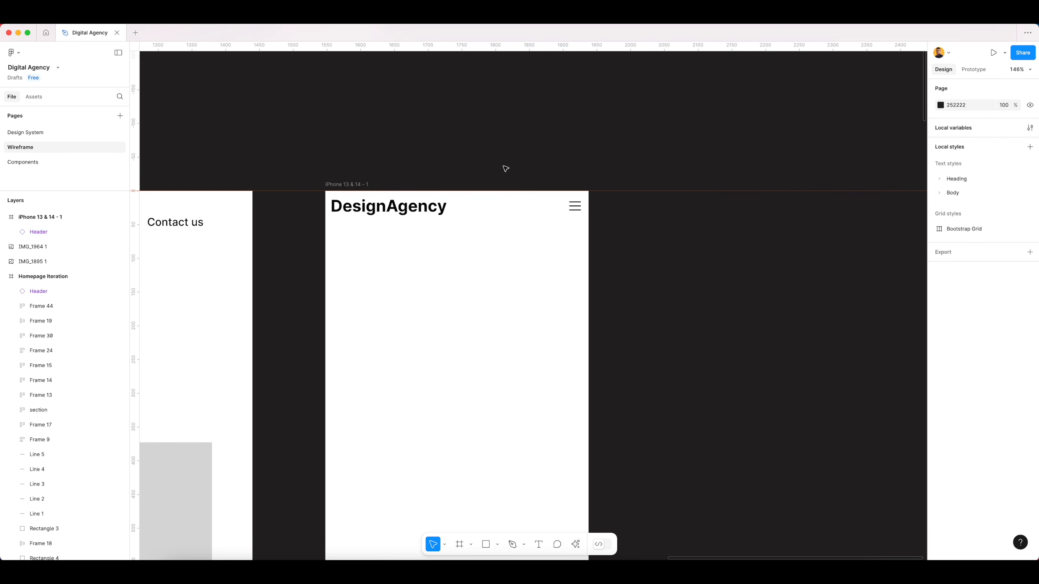
# - Examine the mobile Header against the homepage frame and check its variant options, keeping mobile selected
pyautogui.click(501, 210)
pyautogui.scroll(3, 555, 250)
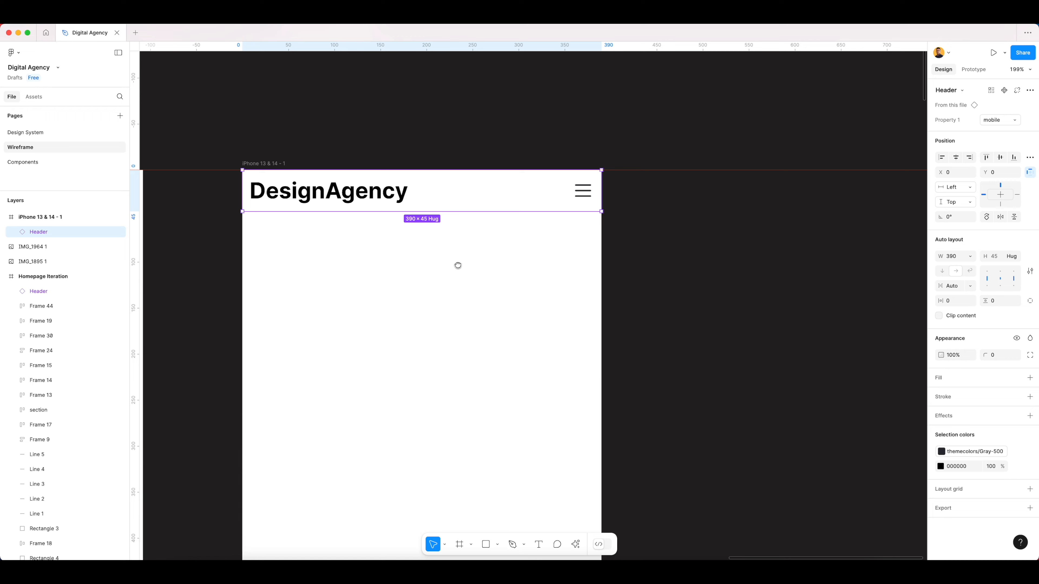
pyautogui.hscroll(-5, 582, 271)
pyautogui.scroll(3, 582, 271)
pyautogui.click(552, 171)
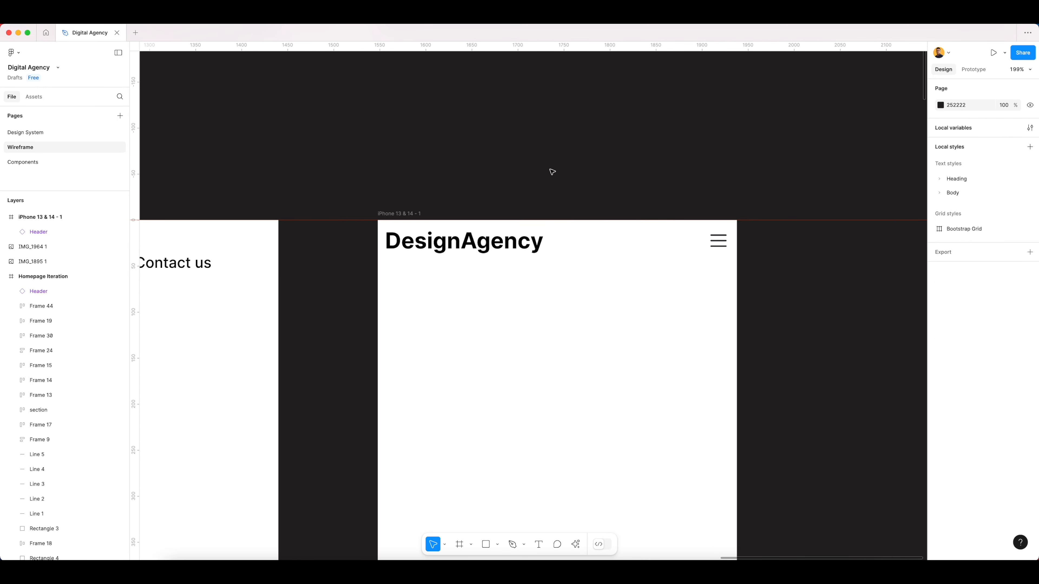
pyautogui.scroll(-5, 610, 211)
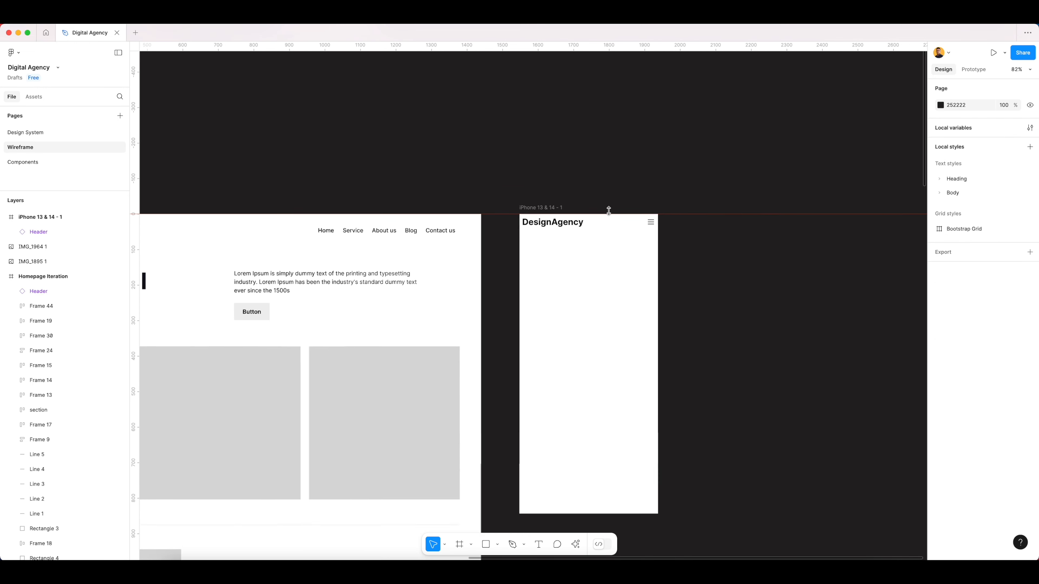
pyautogui.click(669, 226)
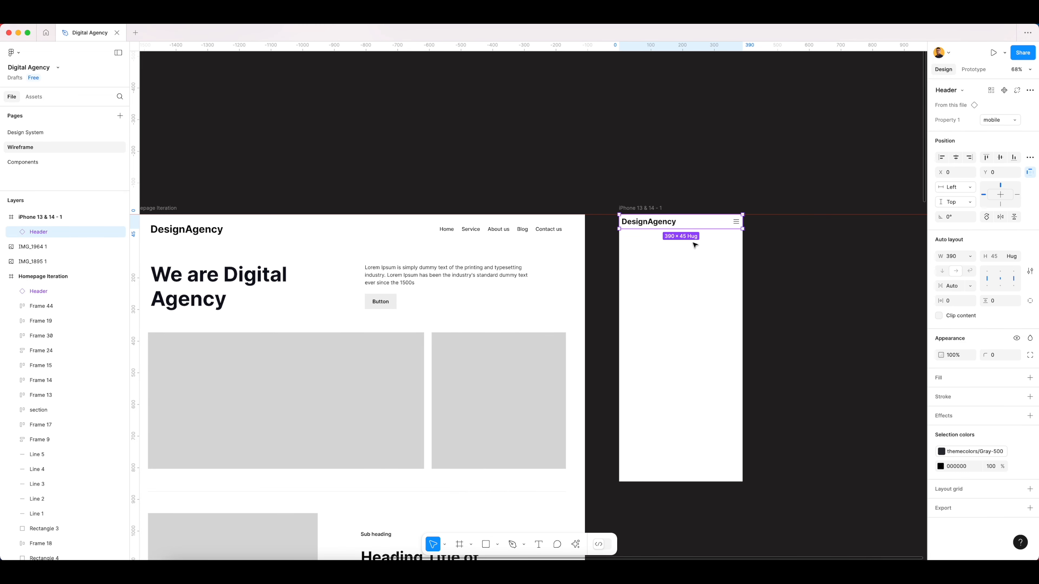
pyautogui.click(1012, 121)
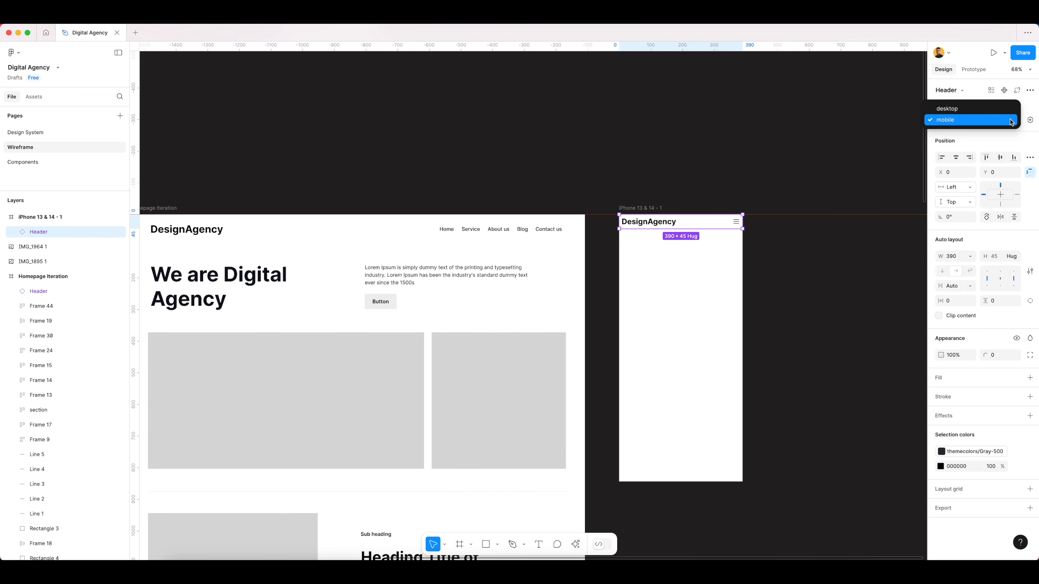
pyautogui.click(958, 121)
pyautogui.click(645, 173)
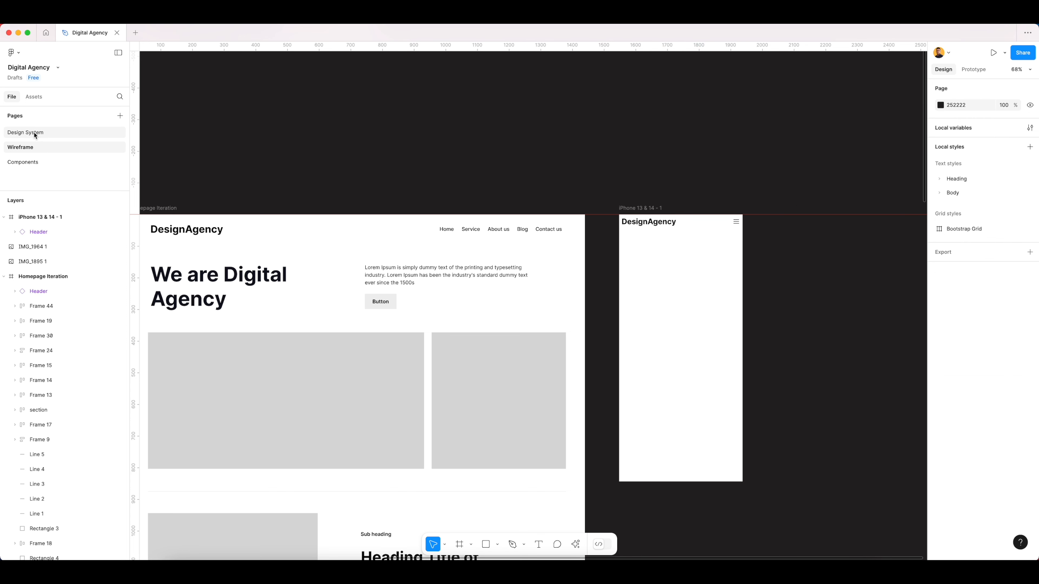
# - Rename the Header component set's variant property to Device on the Components page
pyautogui.click(30, 164)
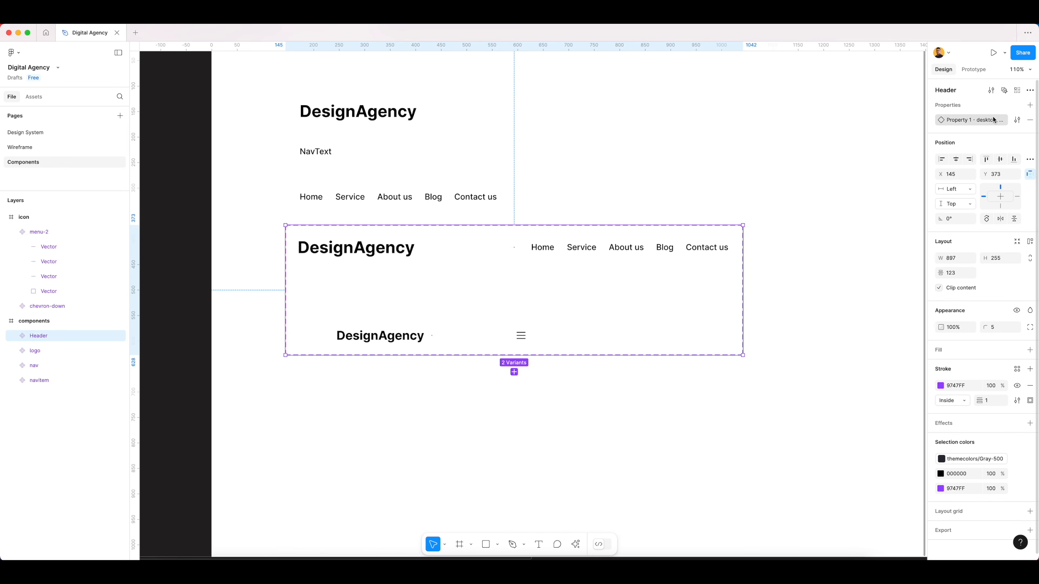
pyautogui.doubleClick(954, 121)
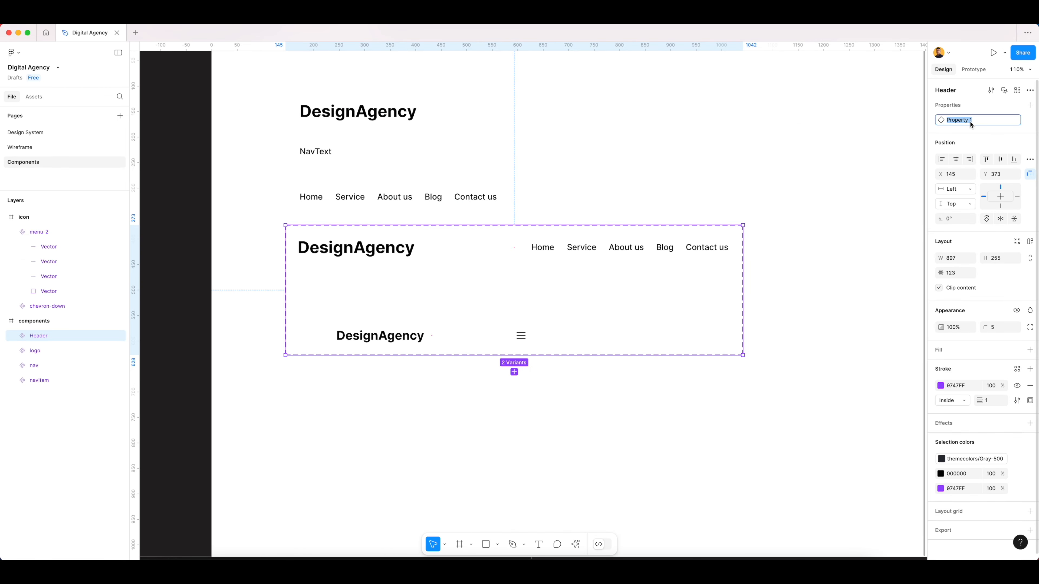
pyautogui.click(851, 151)
pyautogui.click(533, 246)
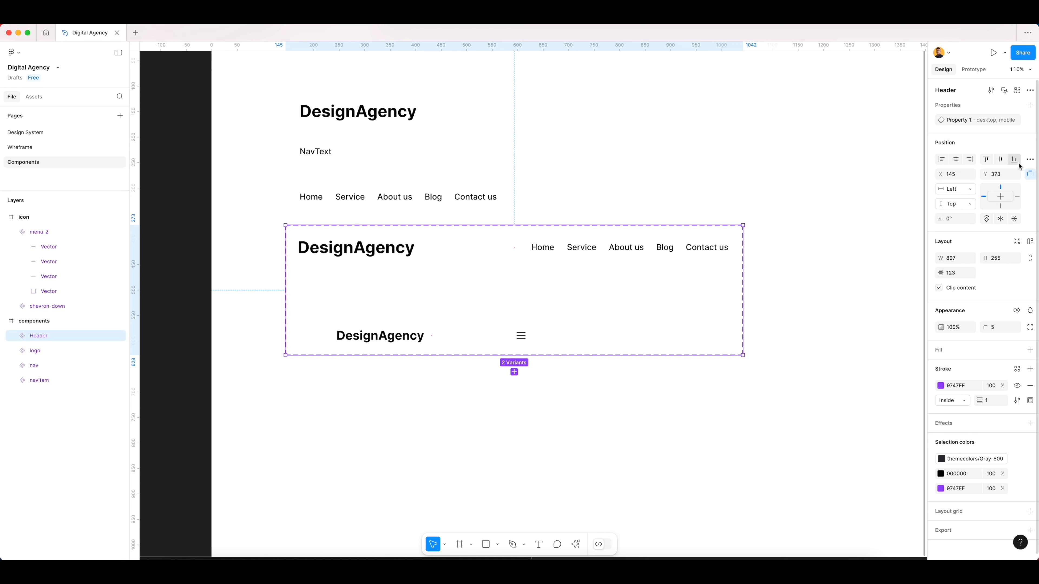
pyautogui.click(1017, 120)
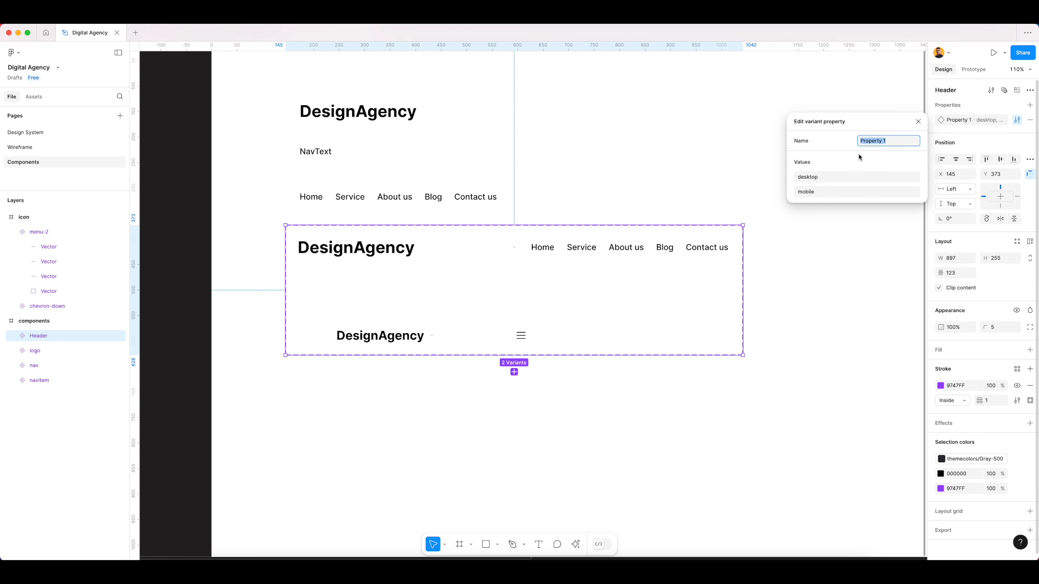
pyautogui.write('Device')
pyautogui.press('Return')
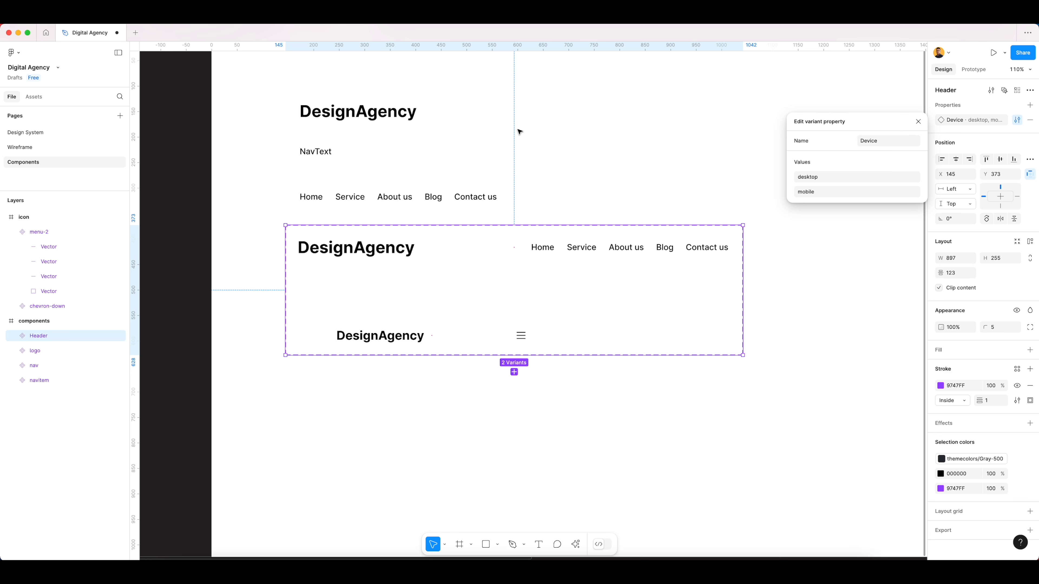
pyautogui.click(637, 151)
# - Move the Header component set down to about X 143, Y 467, farther below the nav component
pyautogui.click(648, 230)
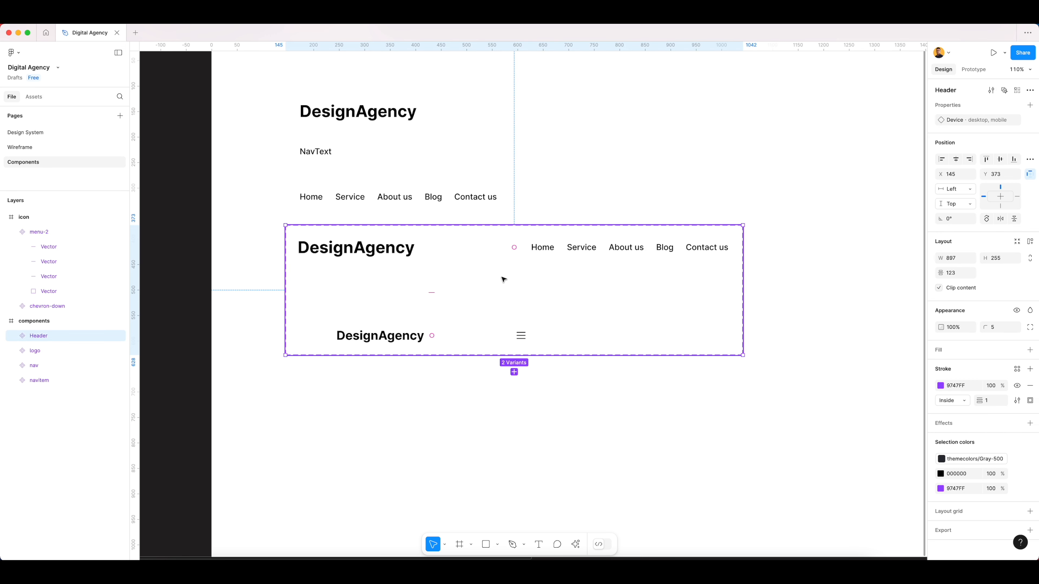
pyautogui.moveTo(503, 278); pyautogui.dragTo(503, 326)
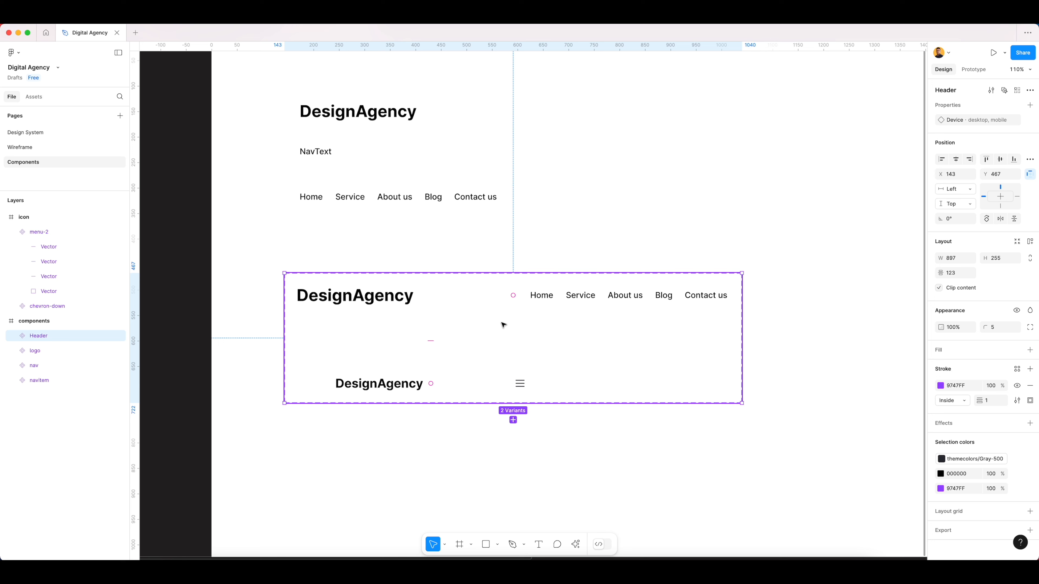
pyautogui.click(452, 387)
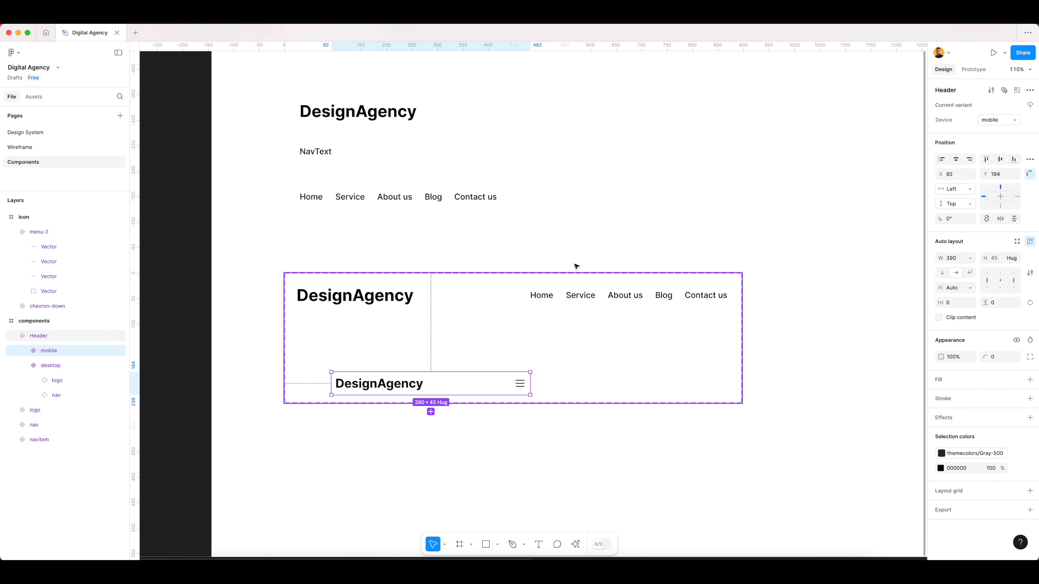
pyautogui.click(592, 246)
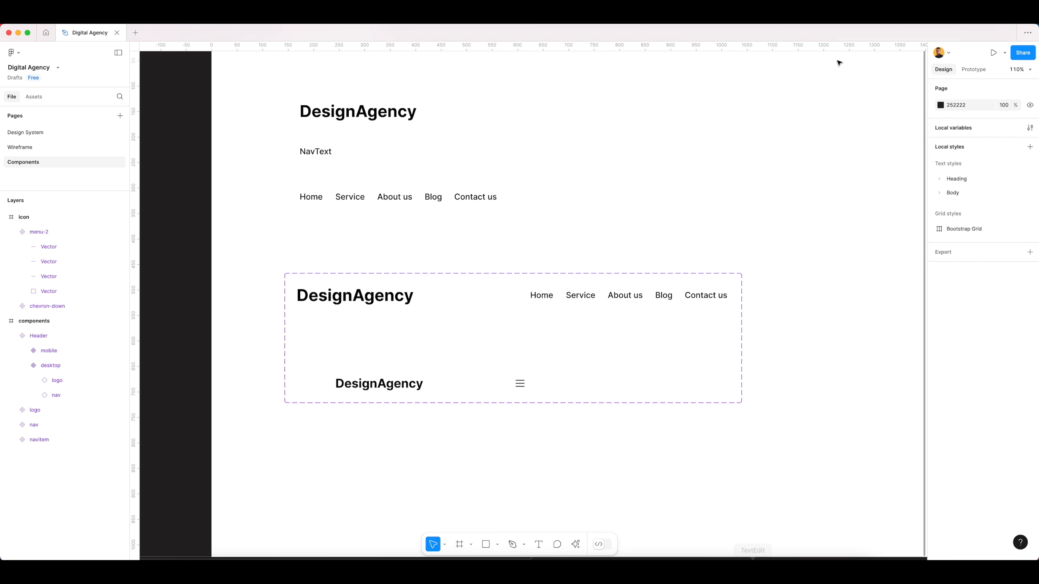